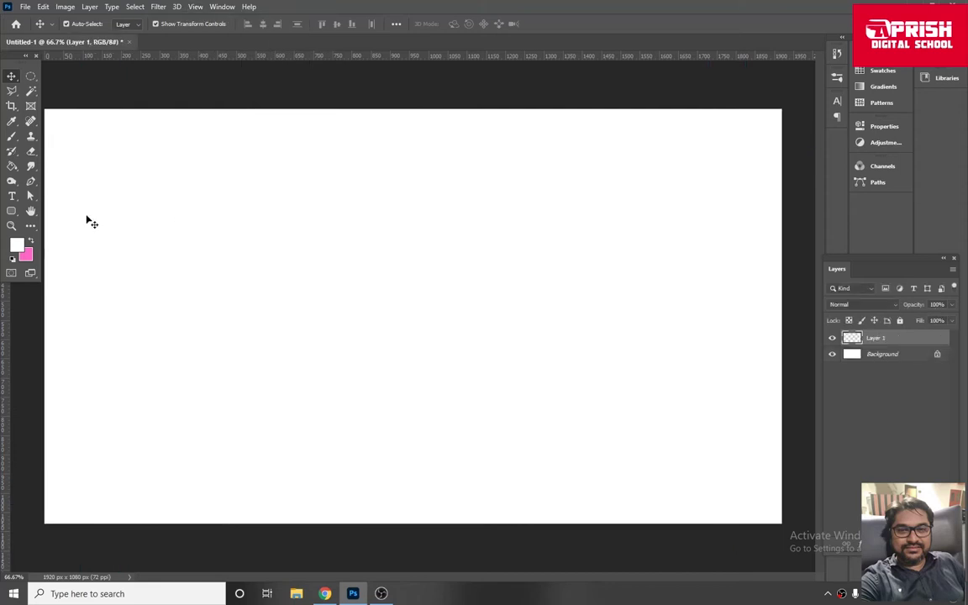
Place a horizontal guide where the drop lands, and paint the drop lower on a new layer.
{"action": "mouse_move", "coordinate": [350, 406]}
{"action": "left_mouse_down"}
{"action": "mouse_move", "coordinate": [384, 405]}
{"action": "mouse_move", "coordinate": [370, 428]}
{"action": "left_mouse_up"}
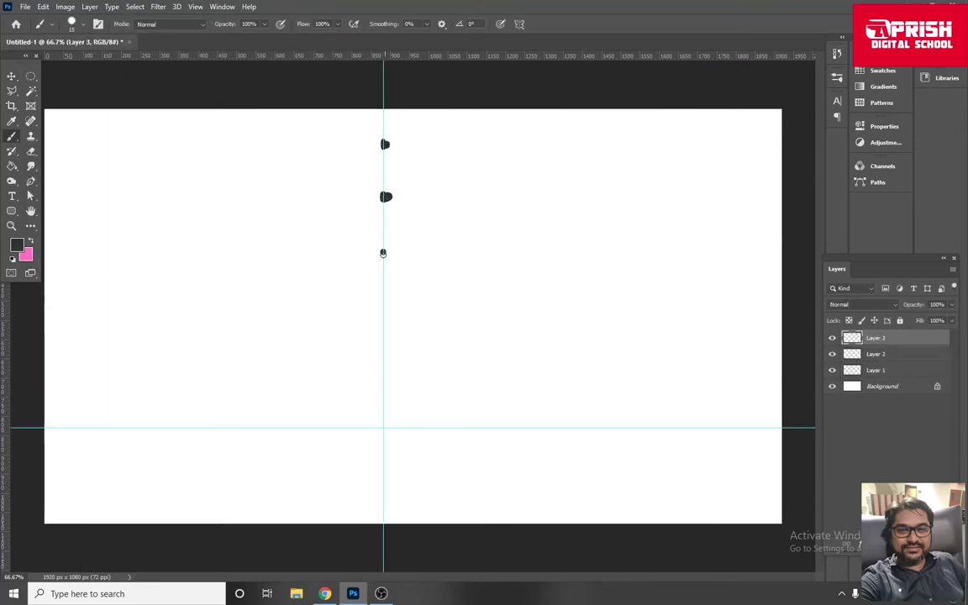
{"action": "key", "text": "ctrl+shift+alt+n"}
{"action": "left_click", "coordinate": [384, 312]}
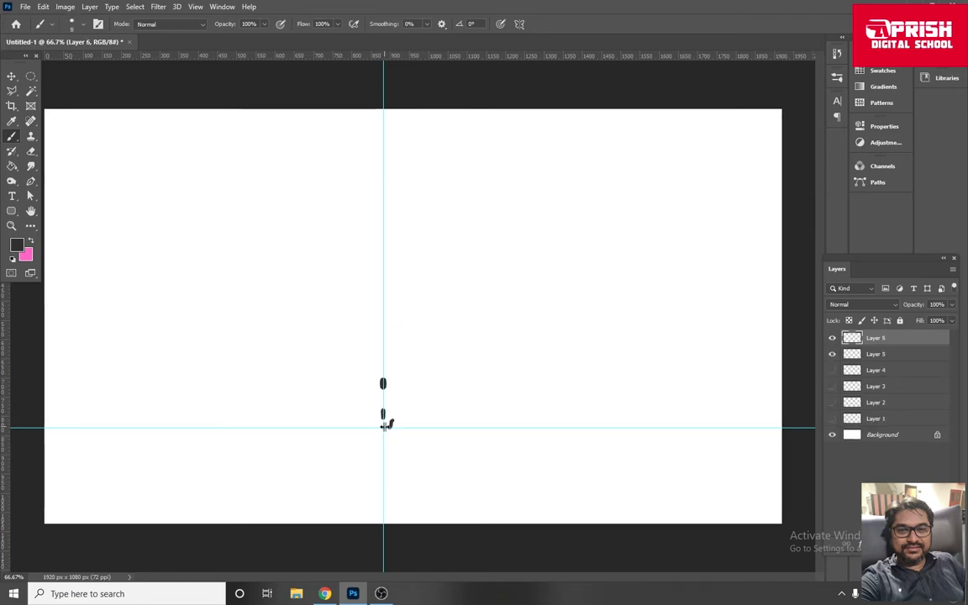
Outline a small ellipse at the landing point, then add Layer 7 as the active frame with the older frame hidden.
{"action": "left_click", "coordinate": [30, 77]}
{"action": "left_click_drag", "start_coordinate": [409, 423], "coordinate": [366, 433]}
{"action": "key", "text": "b"}
{"action": "key", "text": "ctrl+shift+alt+n"}
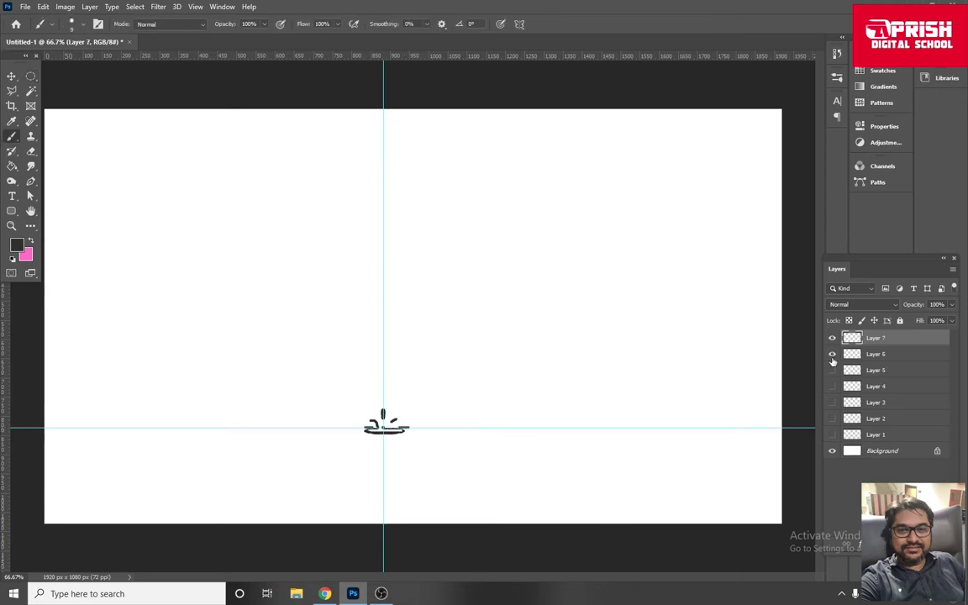
{"action": "left_click", "coordinate": [832, 369]}
{"action": "key", "text": "l"}
{"action": "left_click", "coordinate": [875, 337]}
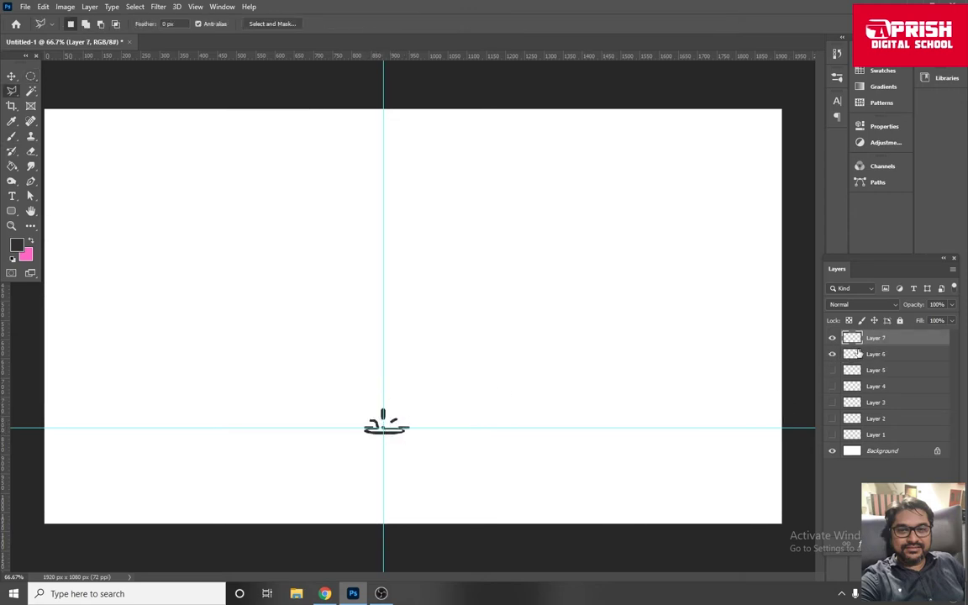
{"action": "key", "text": "b"}
Paint the drop stroke and splash arcs on Layer 7, toggling Layer 6 as a reference.
{"action": "mouse_move", "coordinate": [383, 395]}
{"action": "left_mouse_down"}
{"action": "mouse_move", "coordinate": [383, 410]}
{"action": "mouse_move", "coordinate": [434, 441]}
{"action": "left_mouse_up"}
{"action": "key", "text": "m"}
{"action": "key", "text": "b"}
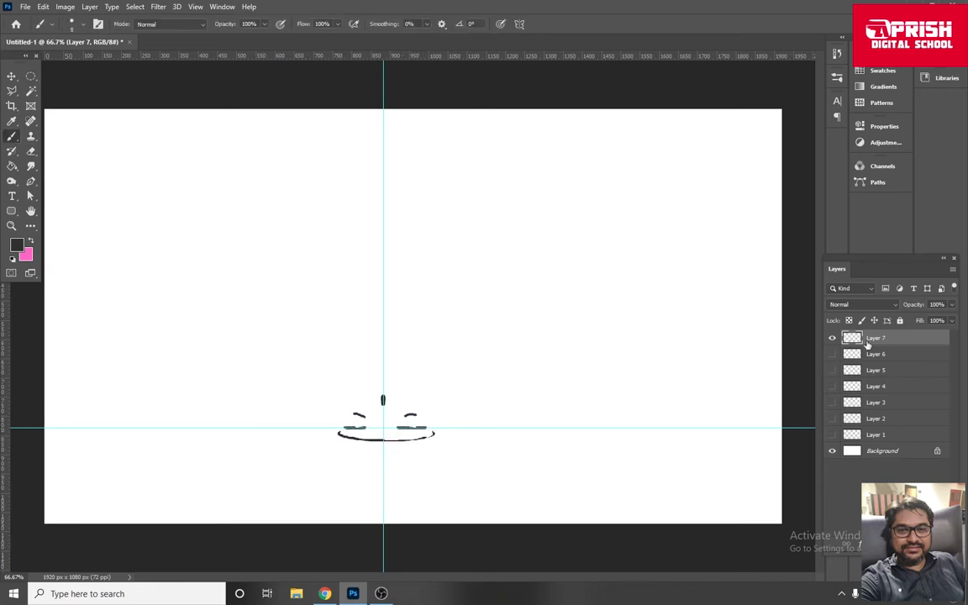
{"action": "left_click", "coordinate": [832, 353]}
{"action": "key", "text": "m"}
{"action": "key", "text": "b"}
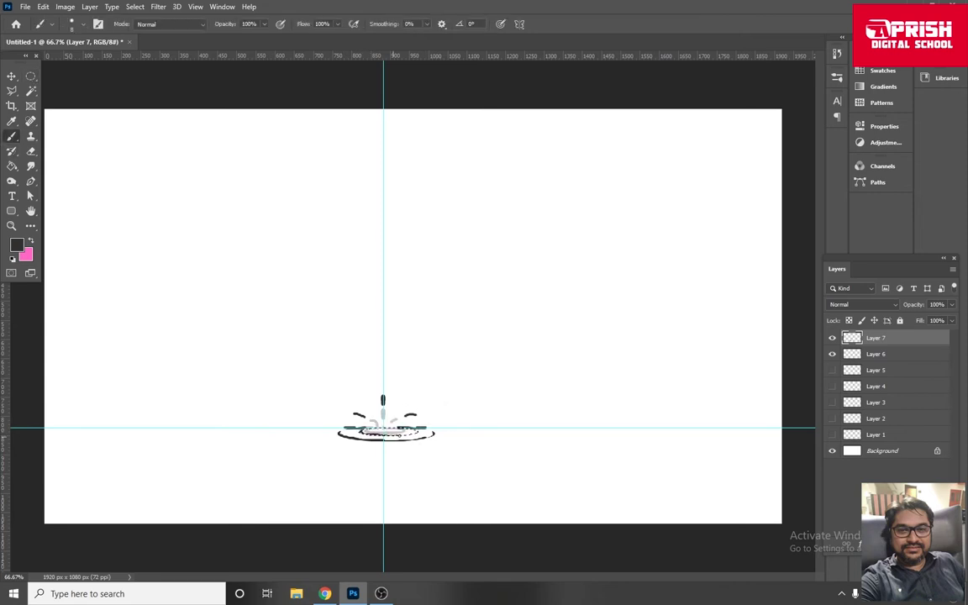
{"action": "left_click", "coordinate": [832, 337]}
{"action": "left_click", "coordinate": [832, 337]}
{"action": "left_click", "coordinate": [832, 354]}
Add Layer 8, fade Layer 7 to half opacity, and trace a wider ripple ellipse.
{"action": "key", "text": "ctrl+shift+alt+n"}
{"action": "key", "text": "m"}
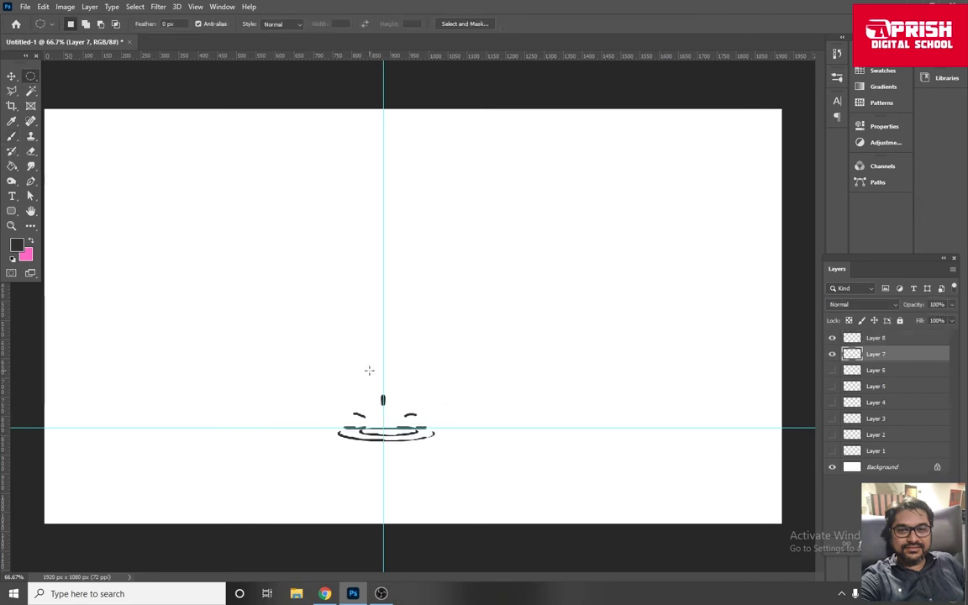
{"action": "left_click", "coordinate": [11, 76]}
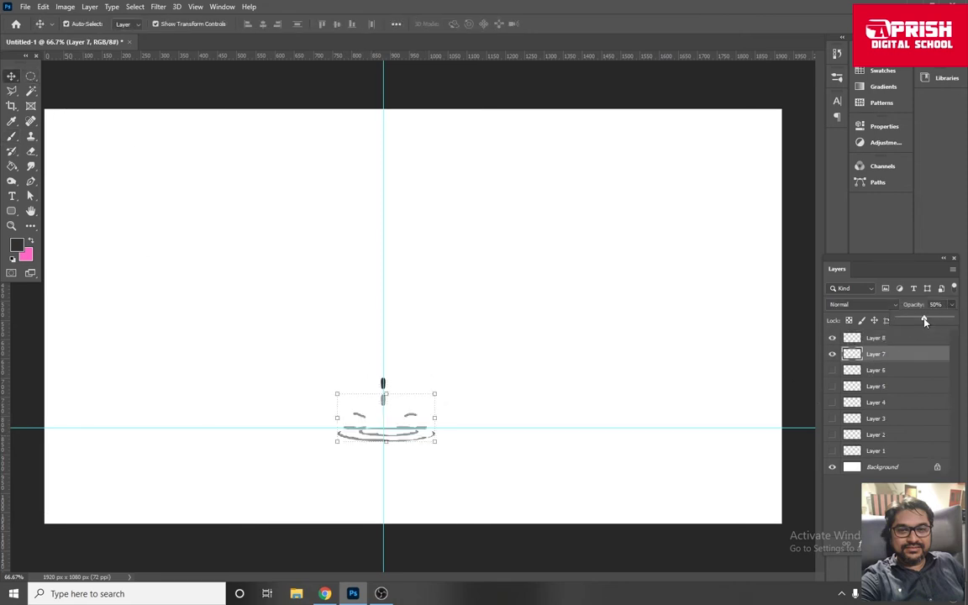
{"action": "left_click", "coordinate": [31, 77]}
{"action": "left_click_drag", "start_coordinate": [319, 429], "coordinate": [460, 451]}
{"action": "key", "text": "b"}
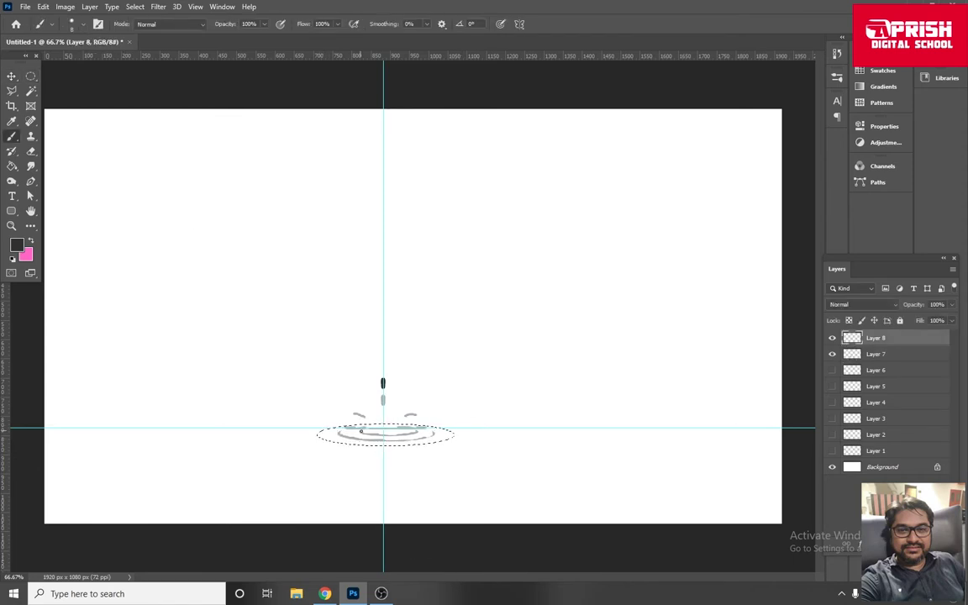
{"action": "left_click", "coordinate": [832, 338]}
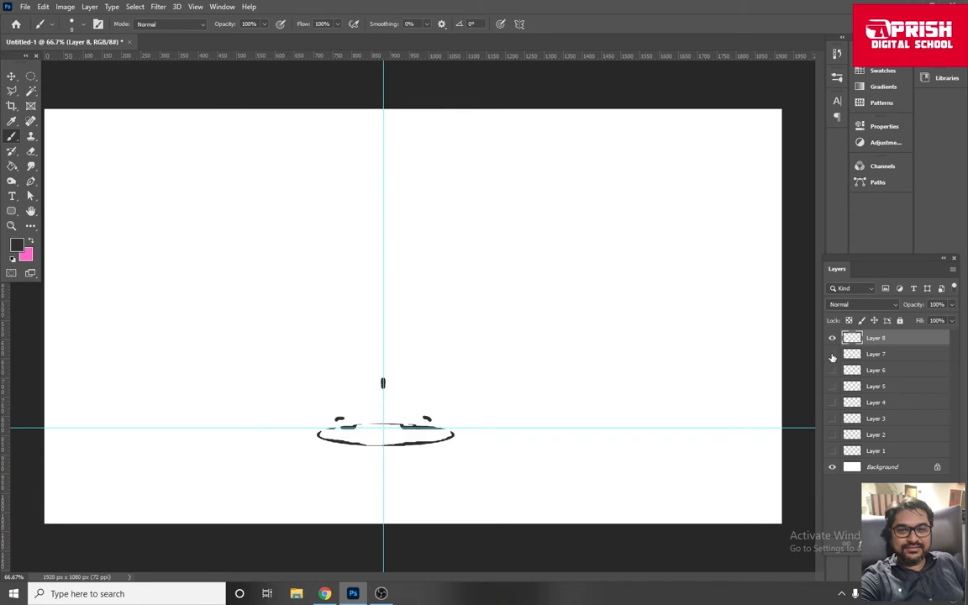
Ink a larger outer ellipse and a smaller inner ring, then add Layer 10 with Ctrl+J.
{"action": "key", "text": "m"}
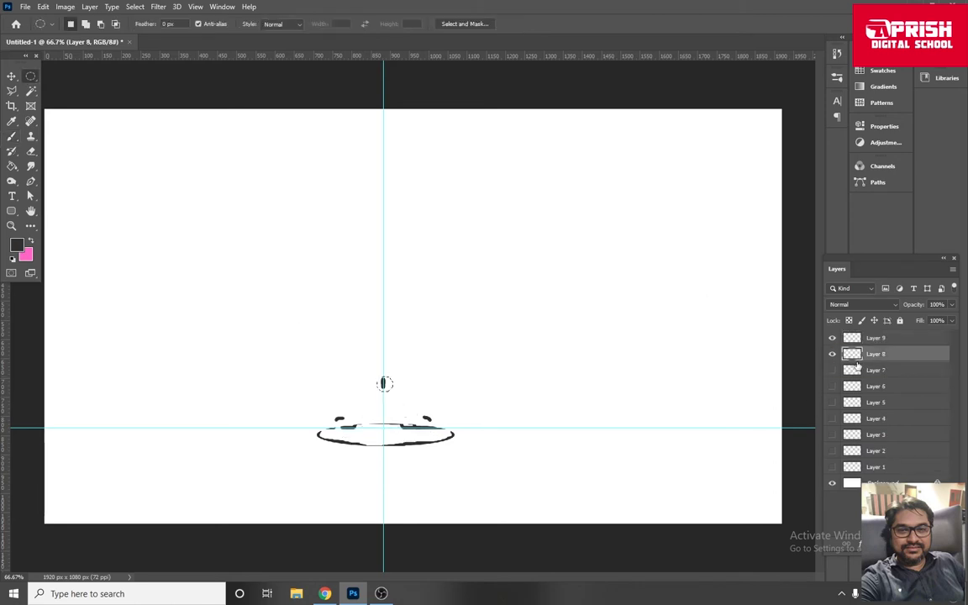
{"action": "left_click_drag", "start_coordinate": [292, 418], "coordinate": [474, 452]}
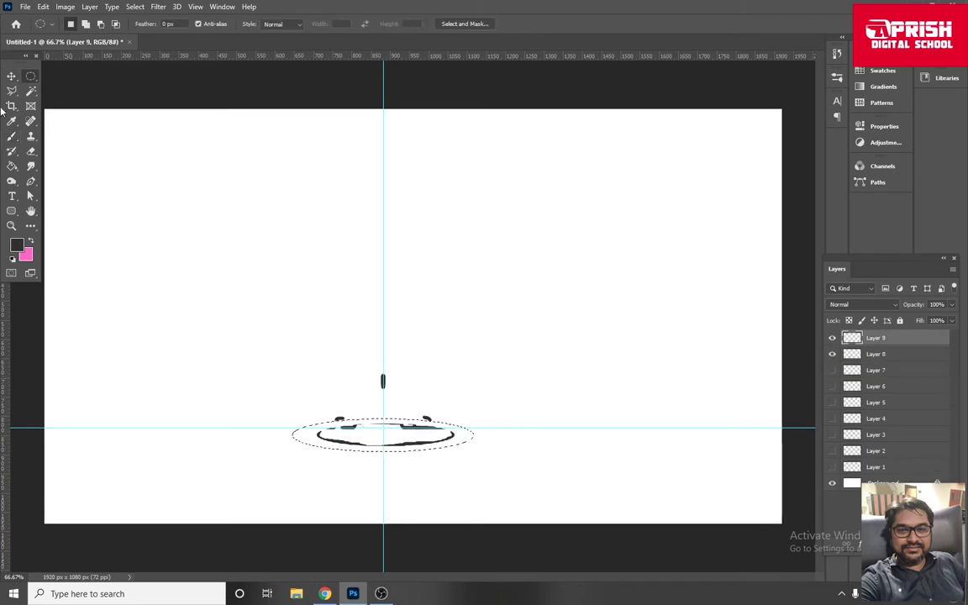
{"action": "key", "text": "b"}
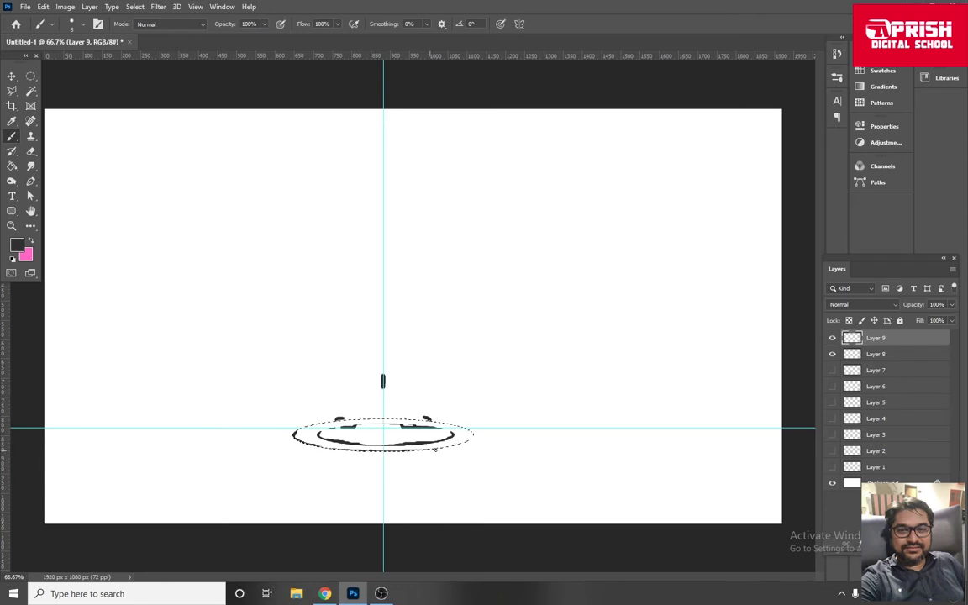
{"action": "left_click_drag", "start_coordinate": [434, 450], "coordinate": [450, 422]}
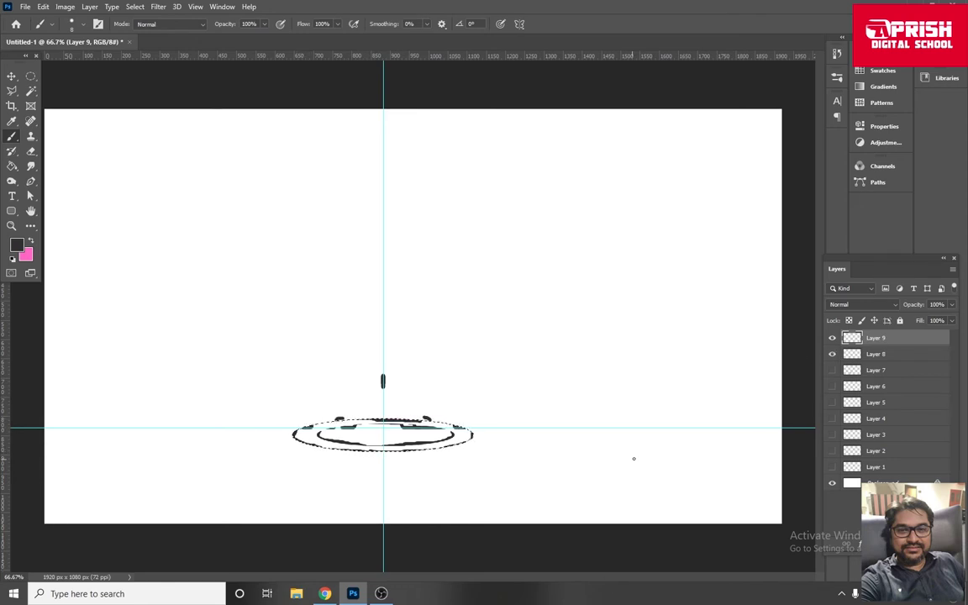
{"action": "key", "text": "m"}
{"action": "left_click_drag", "start_coordinate": [427, 428], "coordinate": [336, 440]}
{"action": "key", "text": "b"}
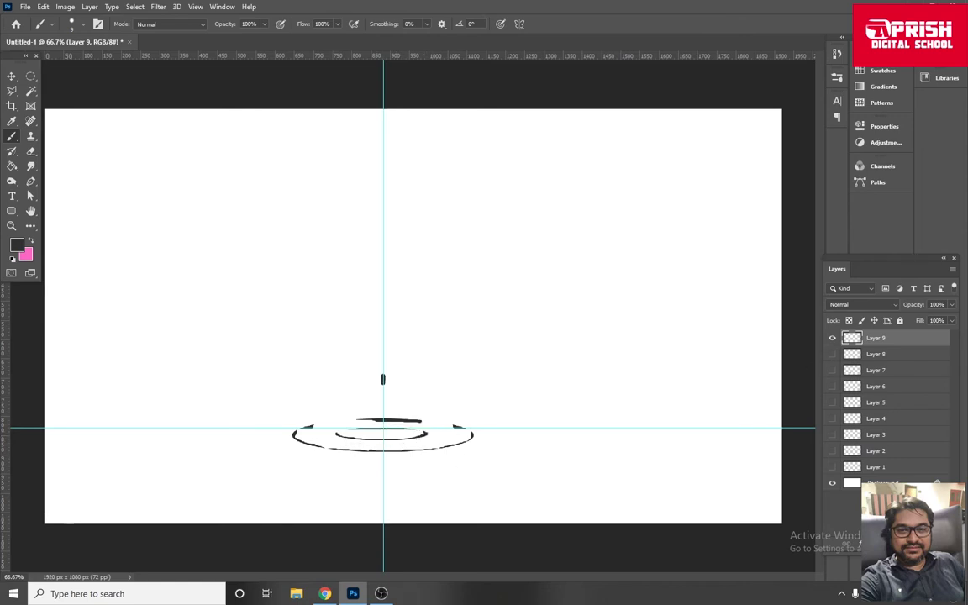
{"action": "key", "text": "ctrl+j"}
Outline an even wider ellipse around the rings and hide Layer 9's inner rings.
{"action": "key", "text": "v"}
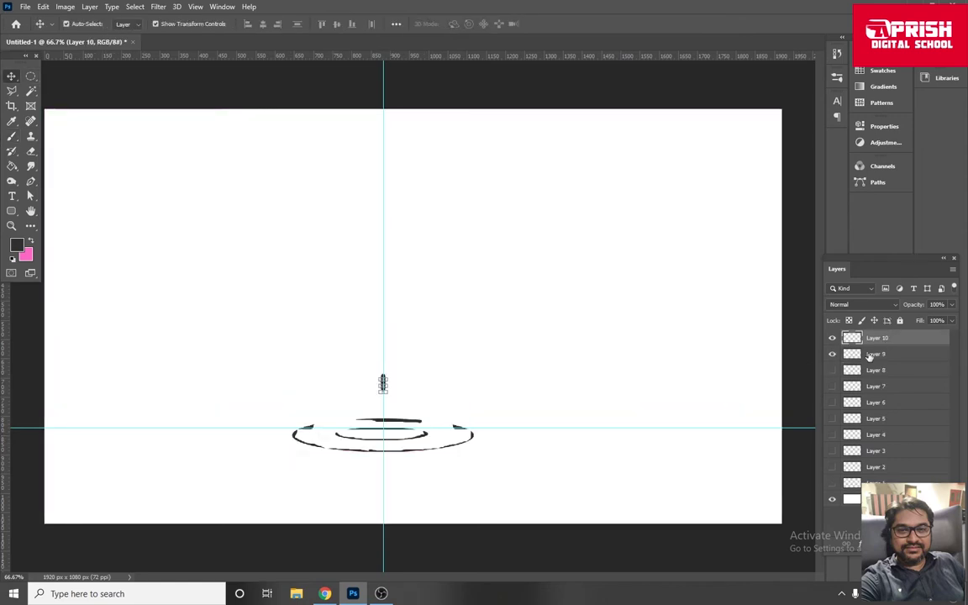
{"action": "key", "text": "m"}
{"action": "left_click_drag", "start_coordinate": [246, 410], "coordinate": [517, 463]}
{"action": "key", "text": "b"}
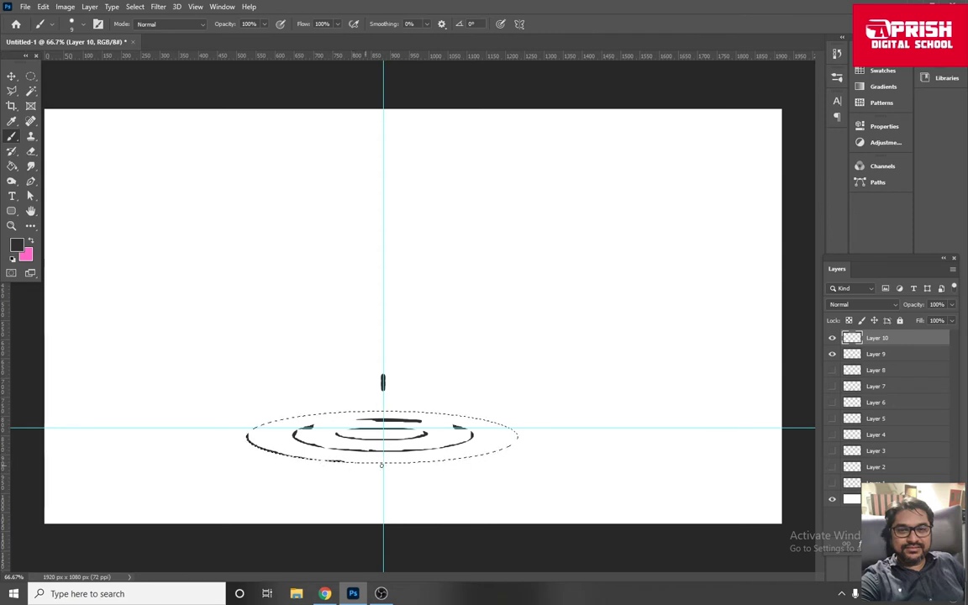
{"action": "right_click", "coordinate": [431, 411], "text": "ctrl"}
{"action": "key", "text": "Escape"}
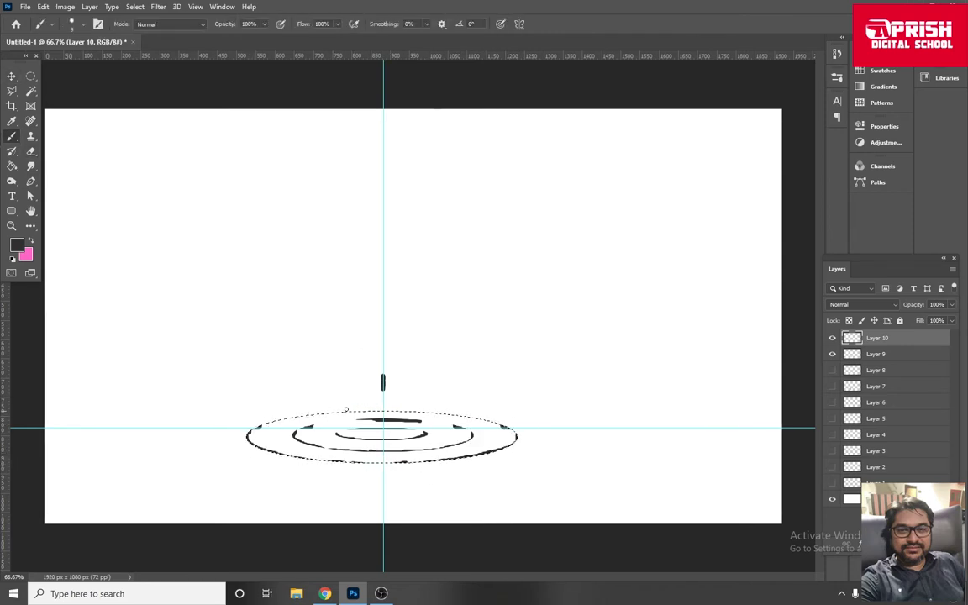
{"action": "left_click", "coordinate": [832, 354]}
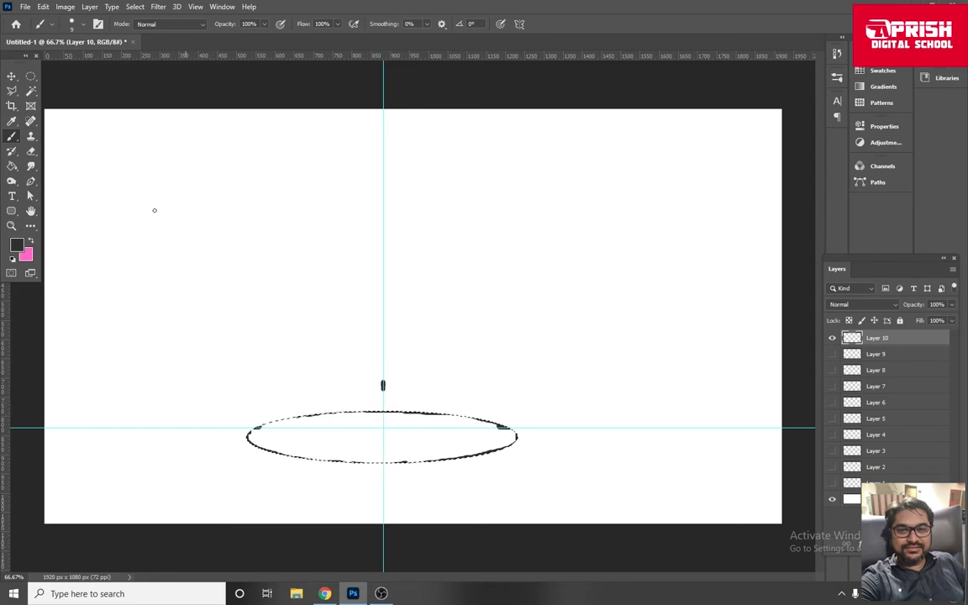
Select a wide inner ellipse and a large outer ellipse, inking the outer ring's right side.
{"action": "key", "text": "m"}
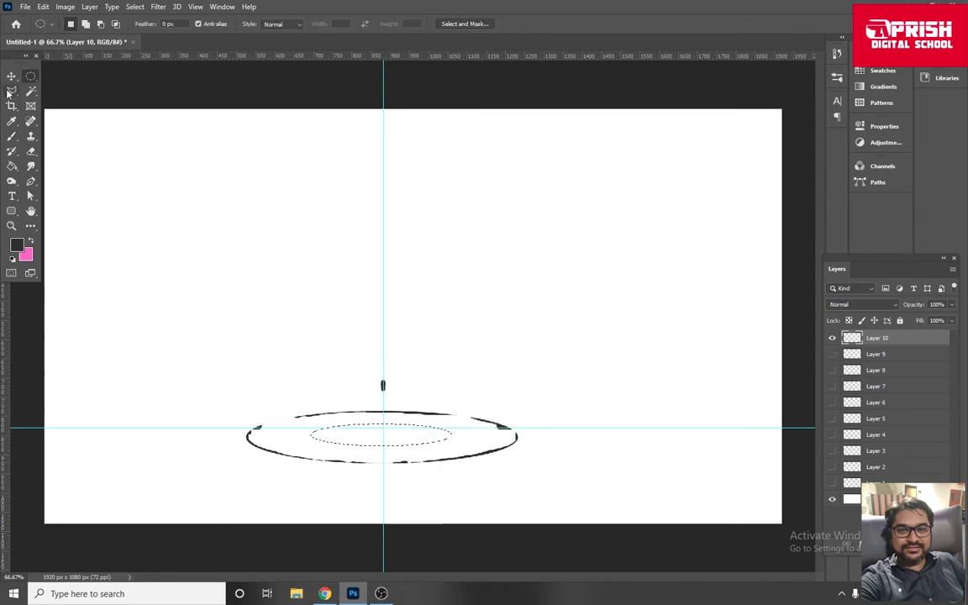
{"action": "left_click_drag", "start_coordinate": [269, 427], "coordinate": [501, 452]}
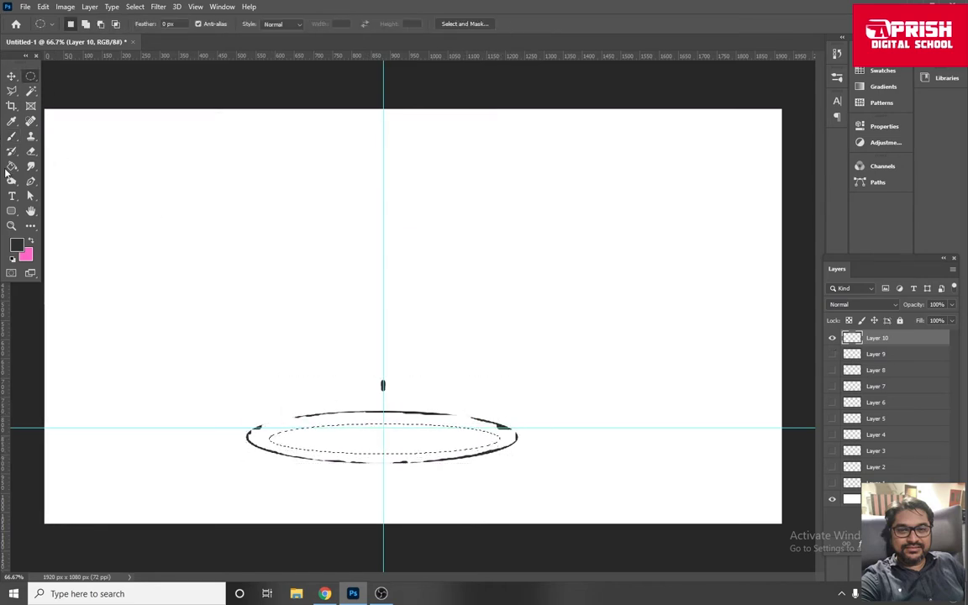
{"action": "left_click", "coordinate": [12, 136]}
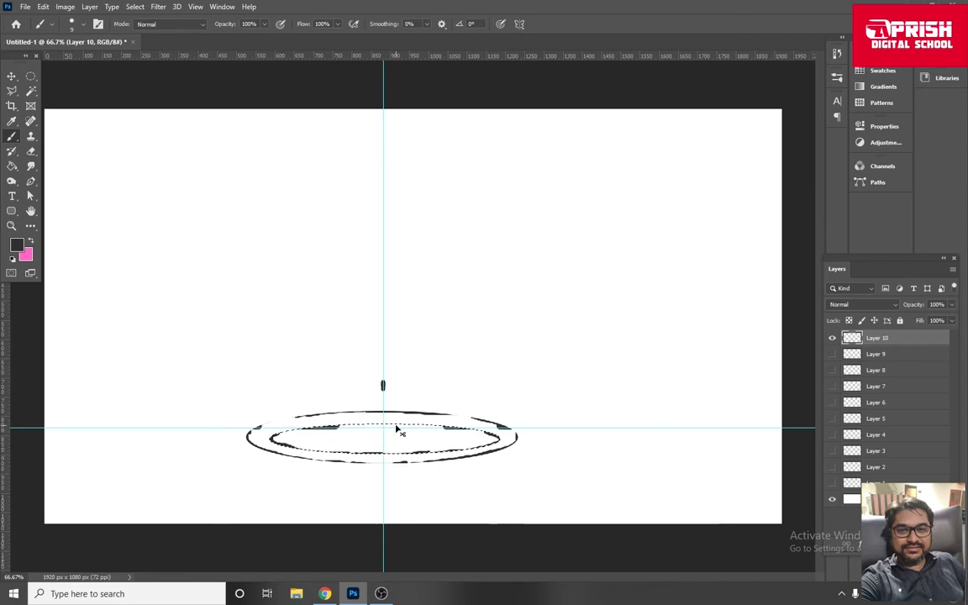
{"action": "left_click", "coordinate": [832, 353]}
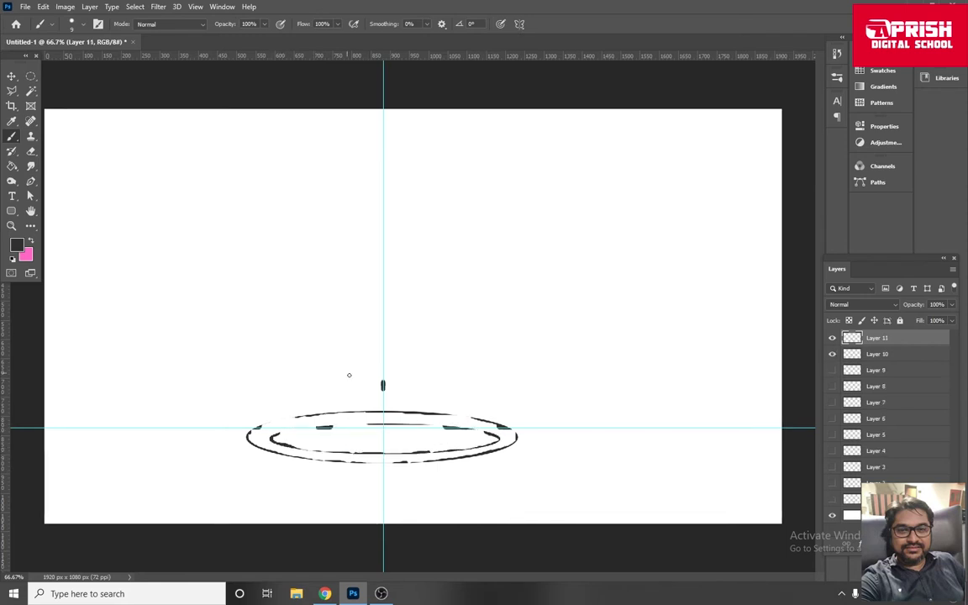
{"action": "key", "text": "m"}
{"action": "left_click_drag", "start_coordinate": [201, 402], "coordinate": [579, 476]}
{"action": "key", "text": "b"}
{"action": "left_click_drag", "start_coordinate": [401, 476], "coordinate": [402, 403]}
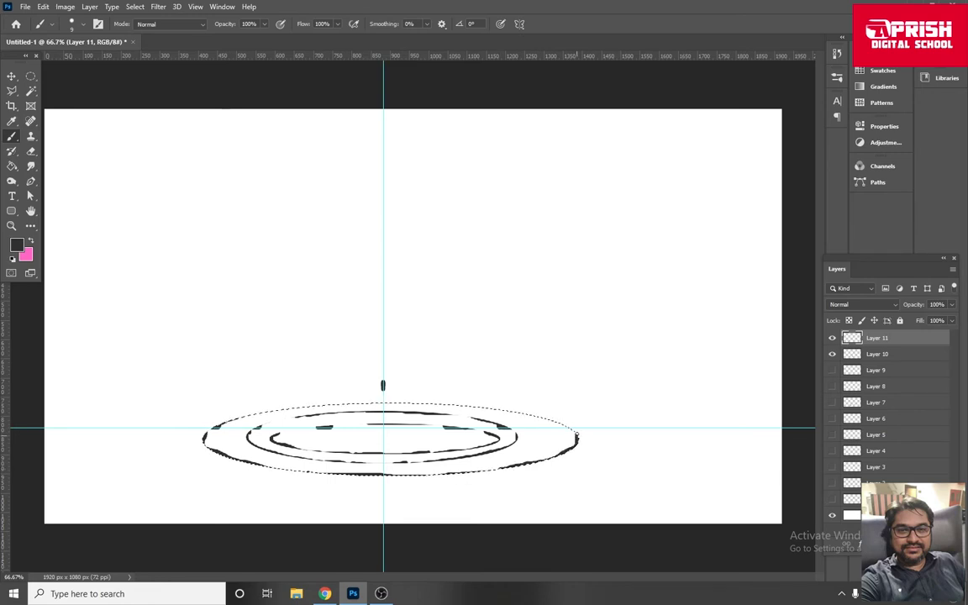
Paint a broken inner ring along a selected ellipse on Layer 11, with Layer 10 hidden.
{"action": "left_click", "coordinate": [832, 354]}
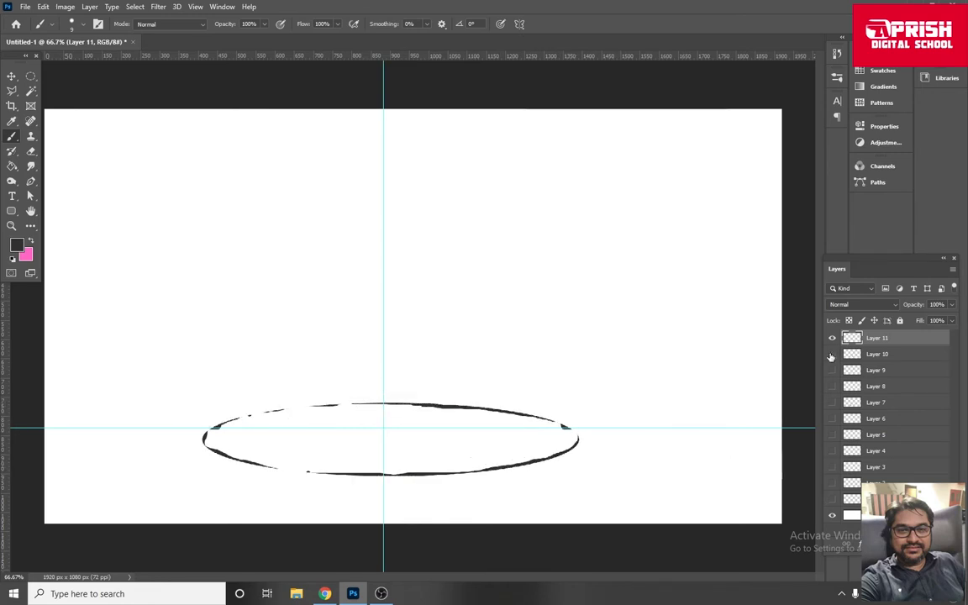
{"action": "key", "text": "m"}
{"action": "left_click_drag", "start_coordinate": [240, 418], "coordinate": [556, 455]}
{"action": "key", "text": "b"}
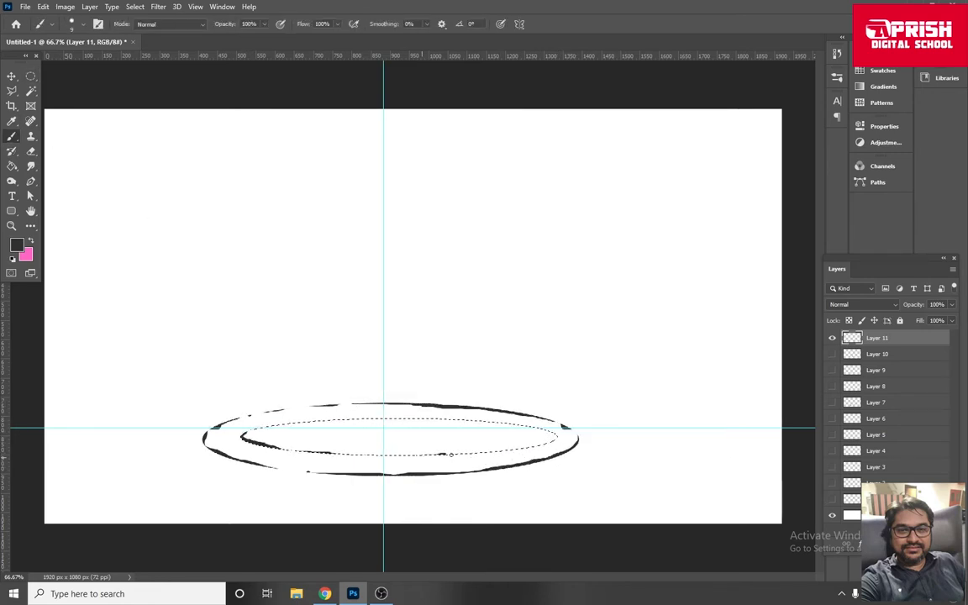
{"action": "left_click_drag", "start_coordinate": [273, 426], "coordinate": [326, 419]}
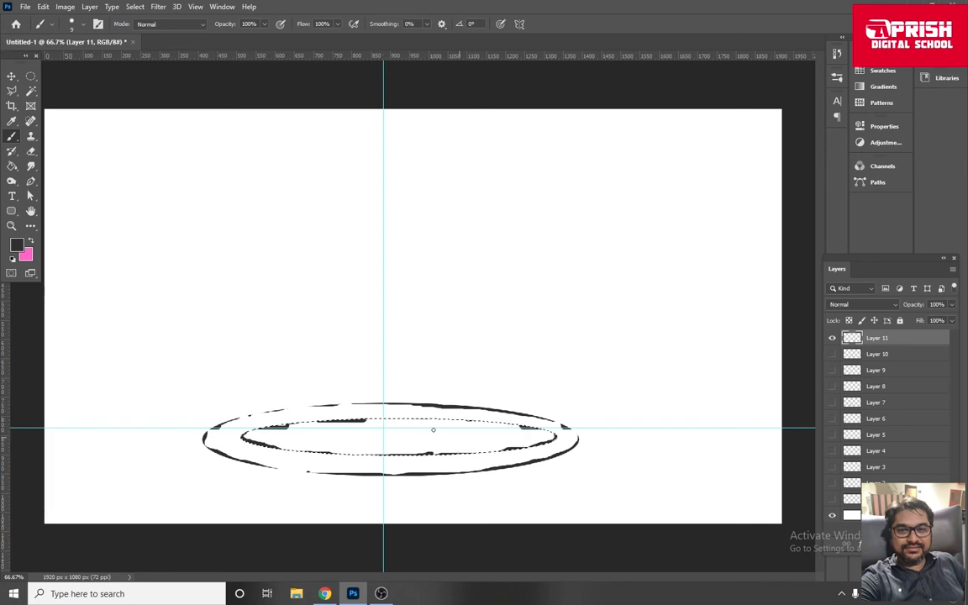
{"action": "left_click", "coordinate": [832, 354]}
Copy the drop from Layer 10 onto a new Layer 12, then hide Layer 10.
{"action": "key", "text": "m"}
{"action": "left_click_drag", "start_coordinate": [373, 375], "coordinate": [393, 394]}
{"action": "left_click", "coordinate": [878, 355]}
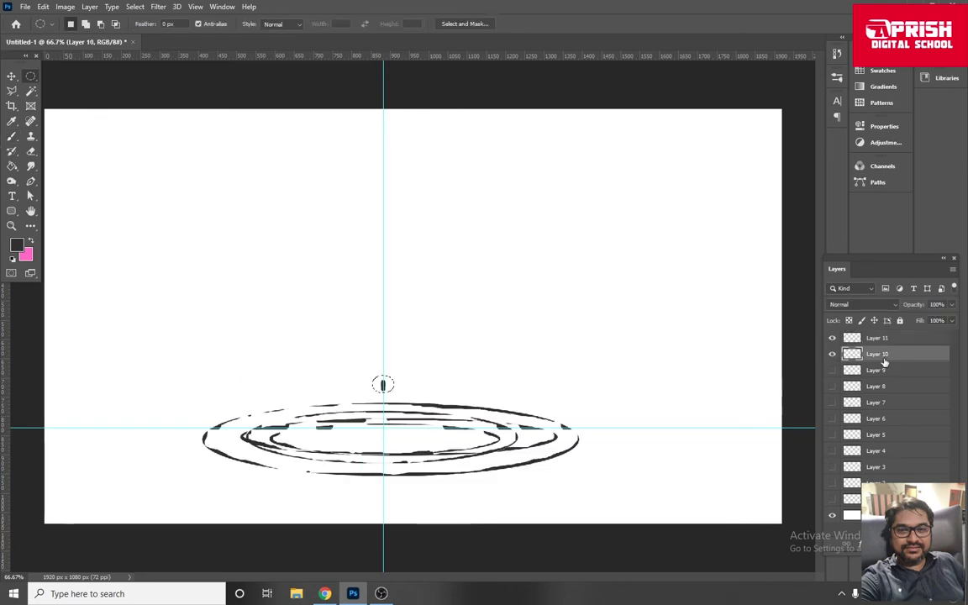
{"action": "key", "text": "ctrl+j"}
{"action": "key", "text": "v"}
{"action": "left_click", "coordinate": [832, 370]}
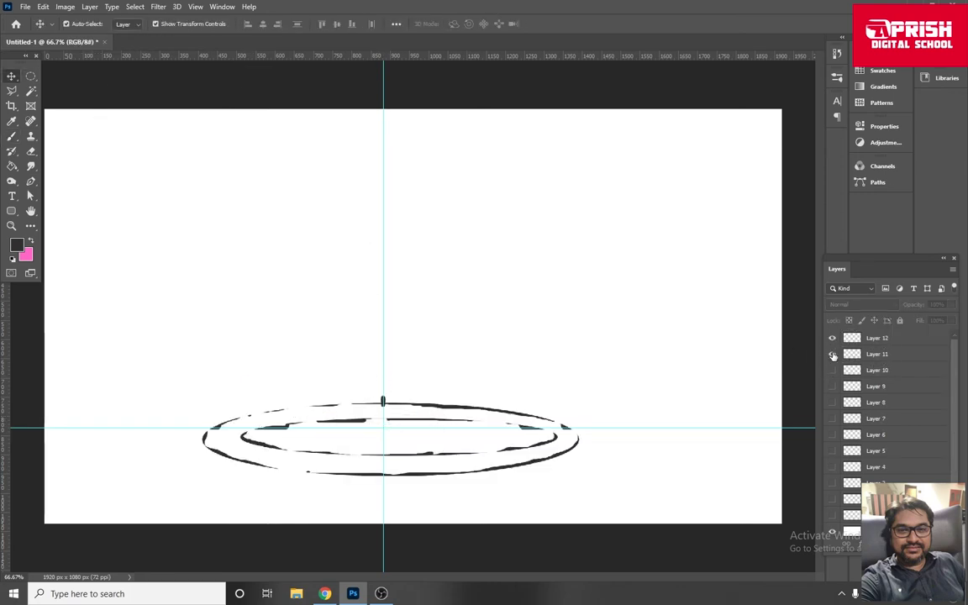
Hide Layer 12, show Layers 10 and 11, and copy the drop onto another new layer.
{"action": "left_click", "coordinate": [838, 342]}
{"action": "left_click", "coordinate": [832, 353]}
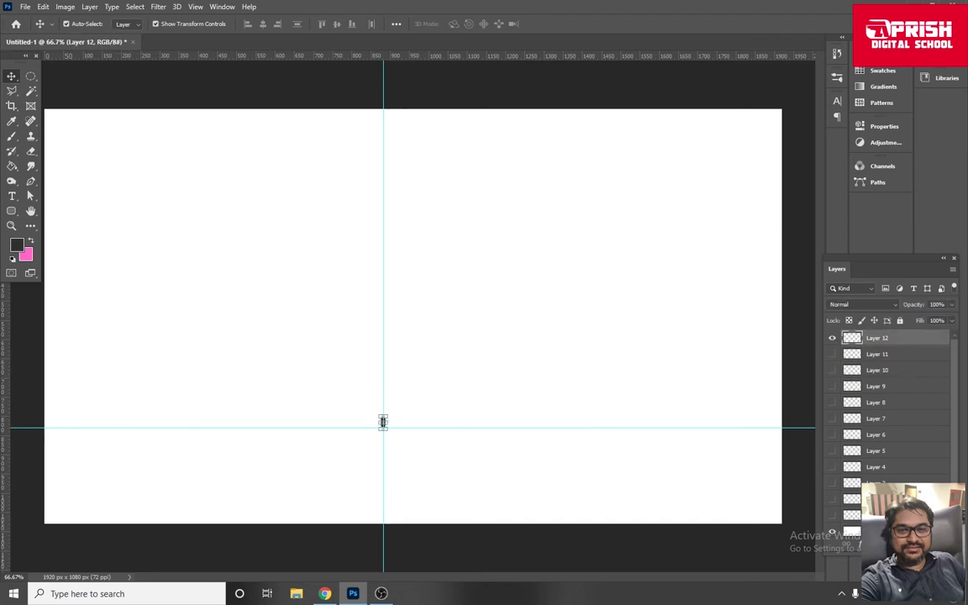
{"action": "left_click", "coordinate": [832, 337]}
{"action": "left_click", "coordinate": [832, 354]}
{"action": "left_click", "coordinate": [832, 370]}
{"action": "key", "text": "m"}
{"action": "left_click", "coordinate": [885, 359]}
{"action": "key", "text": "ctrl+j"}
{"action": "key", "text": "v"}
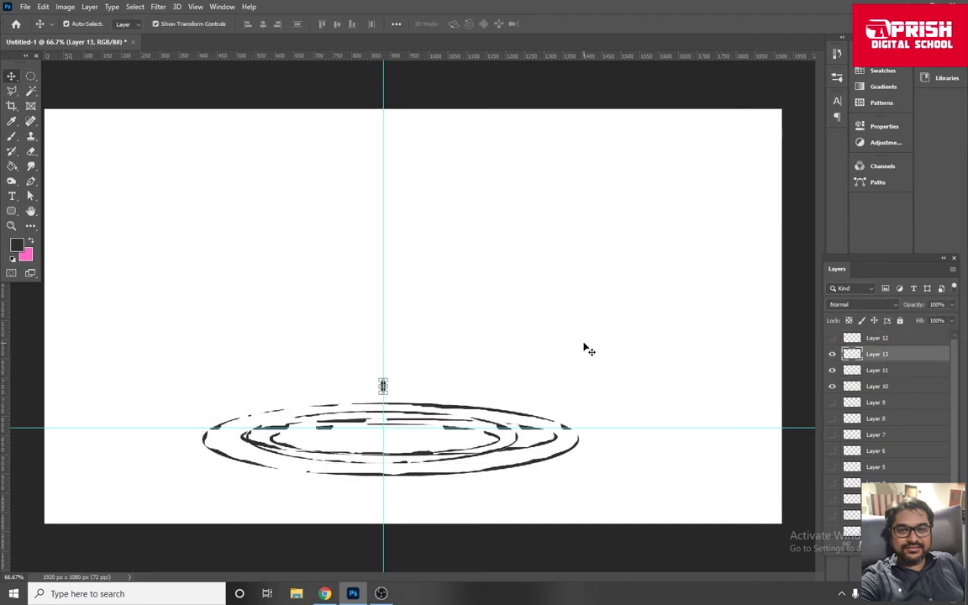
Compare frames by toggling visibility, then merge the two drop layers into one.
{"action": "left_click", "coordinate": [832, 370]}
{"action": "left_click", "coordinate": [832, 370]}
{"action": "left_click", "coordinate": [832, 369]}
{"action": "left_click", "coordinate": [832, 369]}
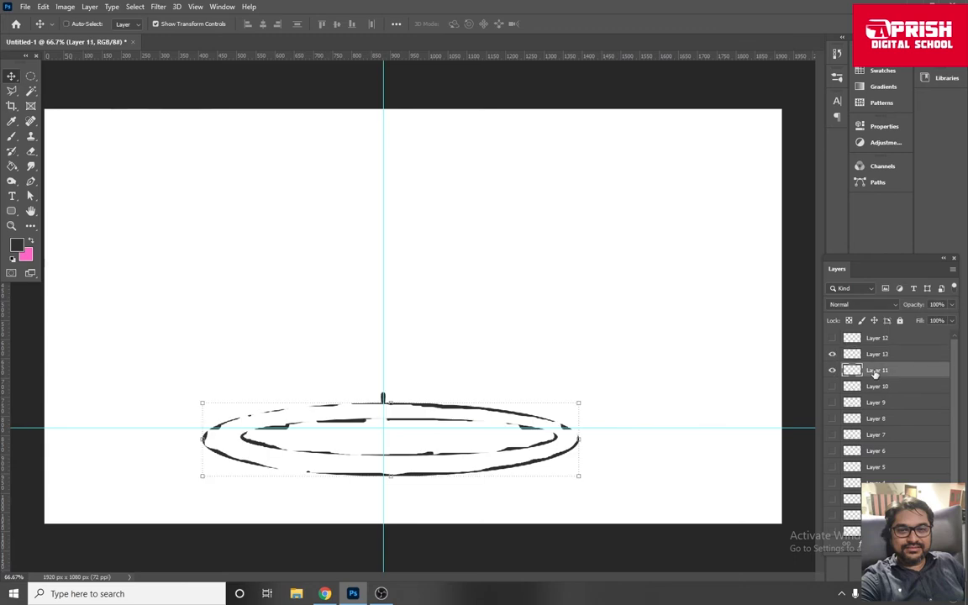
{"action": "key", "text": "ctrl+e"}
{"action": "left_click", "coordinate": [832, 338]}
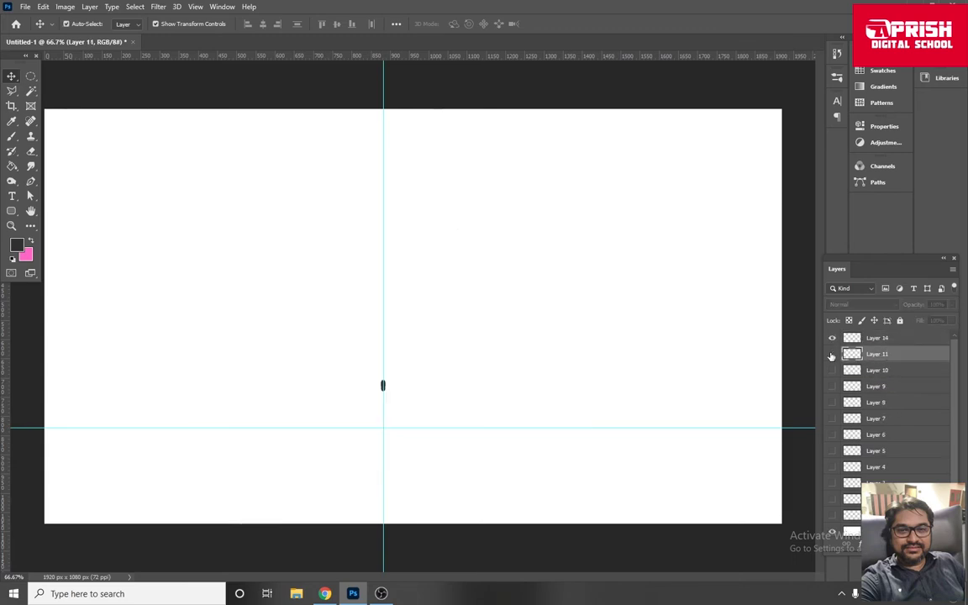
{"action": "left_click", "coordinate": [832, 338]}
Check Layer 11, then delete the trial drop layers so Layer 11 is on top.
{"action": "left_click", "coordinate": [832, 354]}
{"action": "left_click", "coordinate": [832, 354]}
{"action": "left_click", "coordinate": [874, 353]}
{"action": "left_click", "coordinate": [831, 338]}
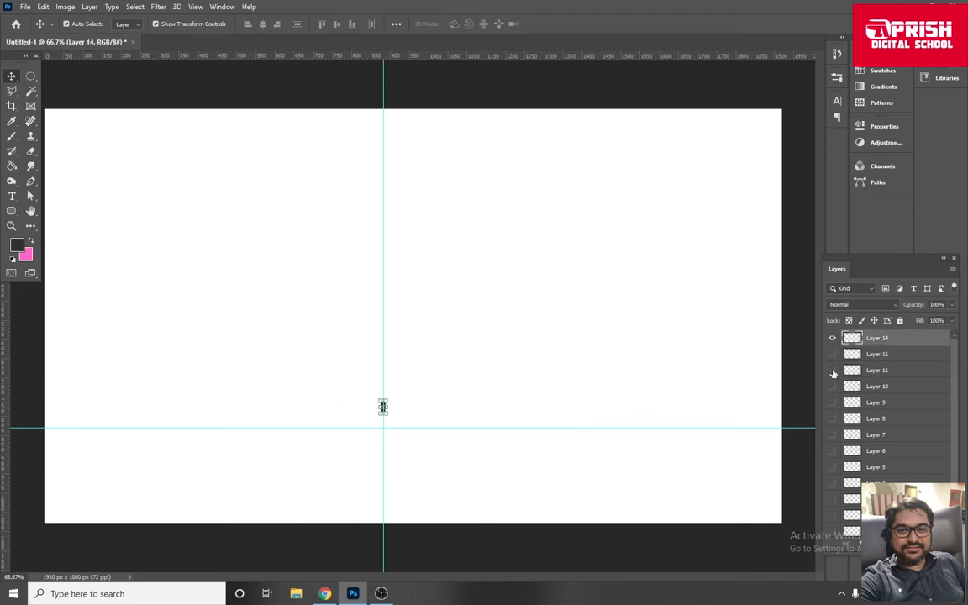
{"action": "key", "text": "Delete"}
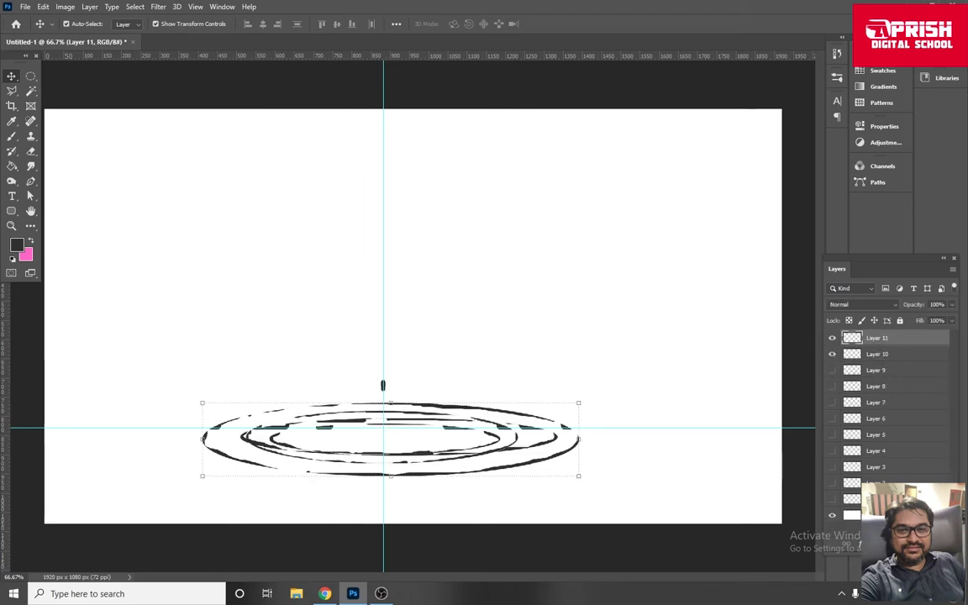
{"action": "key", "text": "Delete"}
Paint a broken outer ripple ring along a large ellipse on Layer 11.
{"action": "key", "text": "m"}
{"action": "key", "text": "v"}
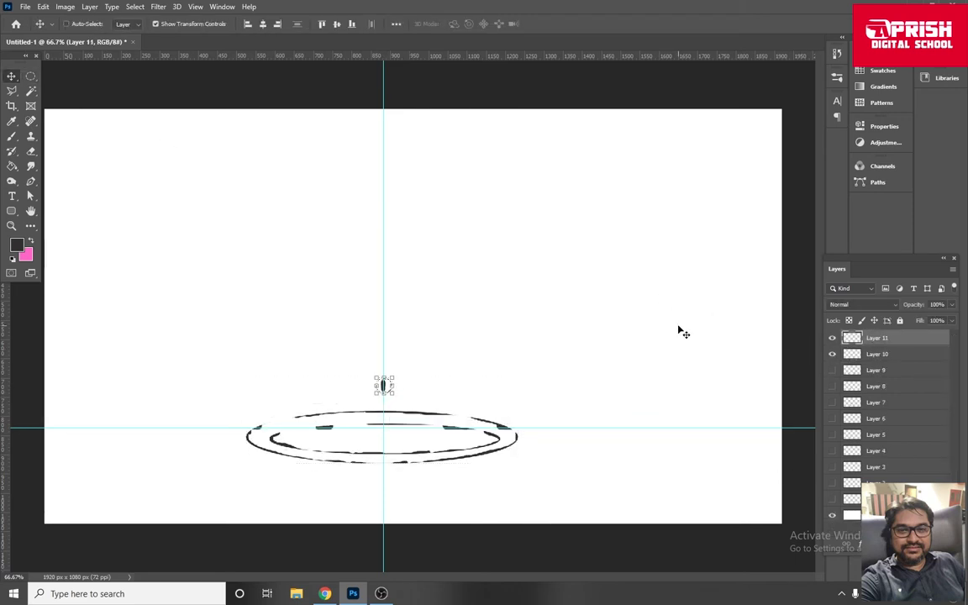
{"action": "key", "text": "m"}
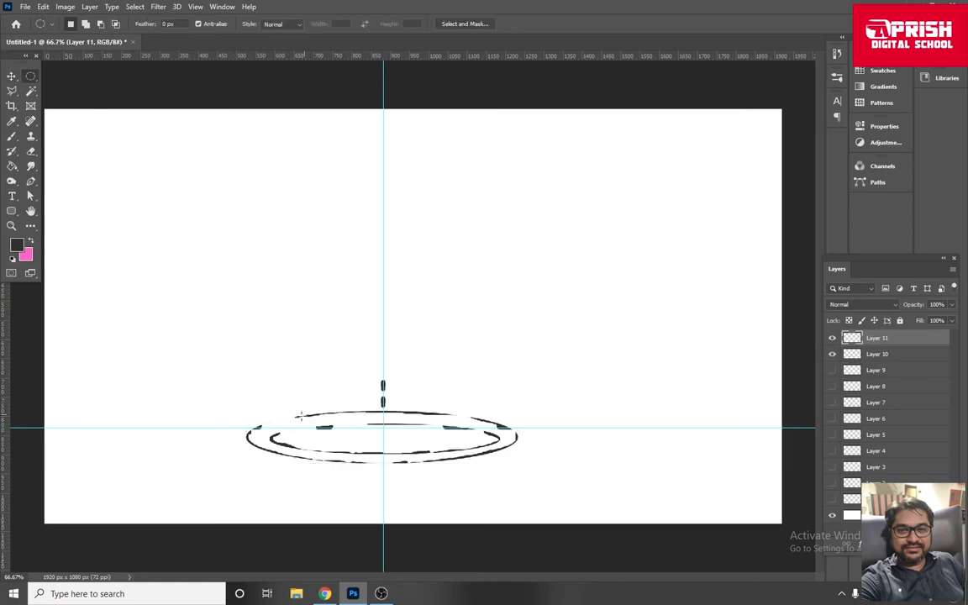
{"action": "left_click_drag", "start_coordinate": [564, 398], "coordinate": [208, 480]}
{"action": "key", "text": "b"}
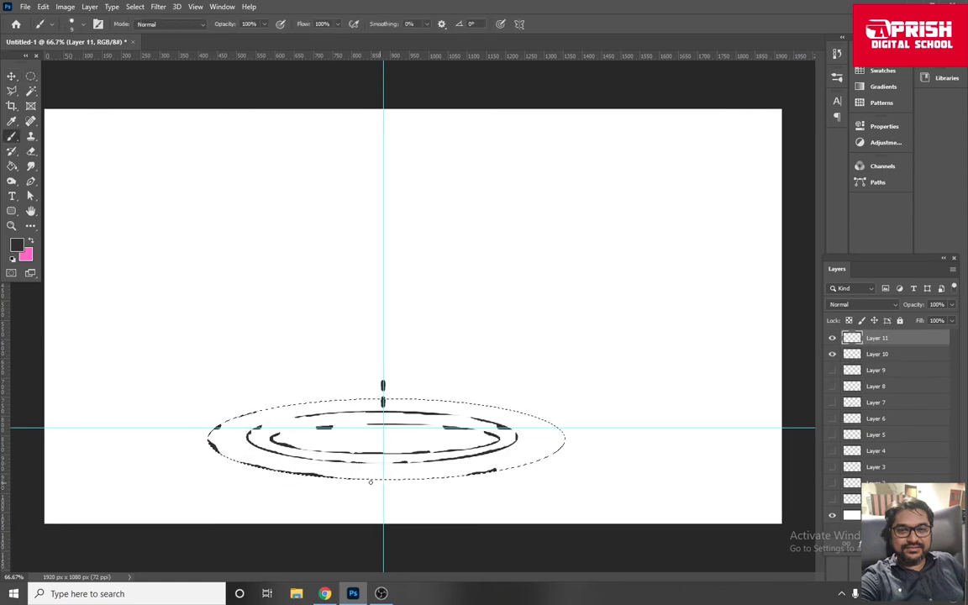
{"action": "left_click_drag", "start_coordinate": [395, 400], "coordinate": [554, 424]}
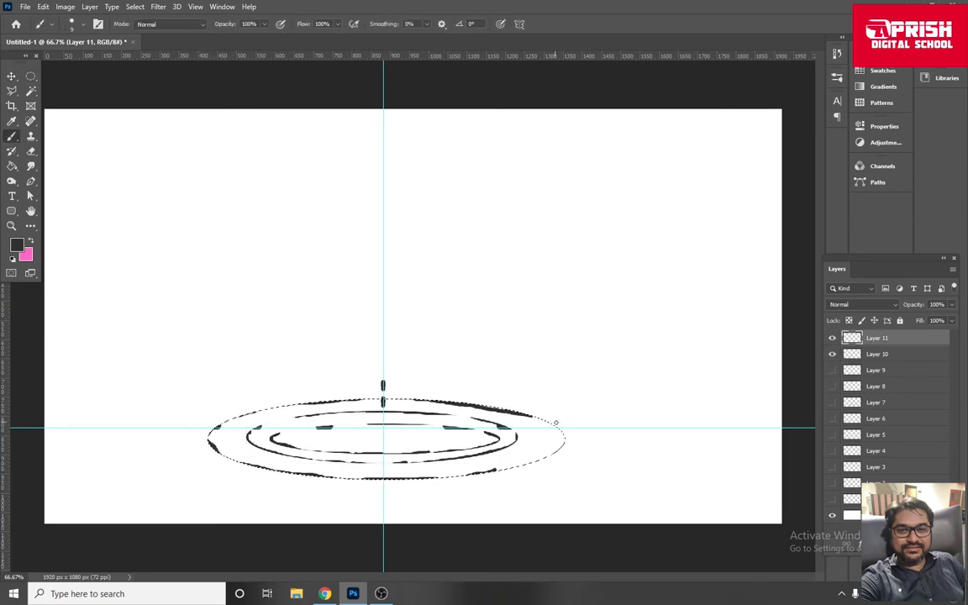
Select a smaller inner ellipse with Layer 10 hidden, then add an empty Layer 12.
{"action": "left_click", "coordinate": [832, 354]}
{"action": "key", "text": "m"}
{"action": "left_click_drag", "start_coordinate": [254, 415], "coordinate": [523, 460]}
{"action": "right_click", "coordinate": [340, 414]}
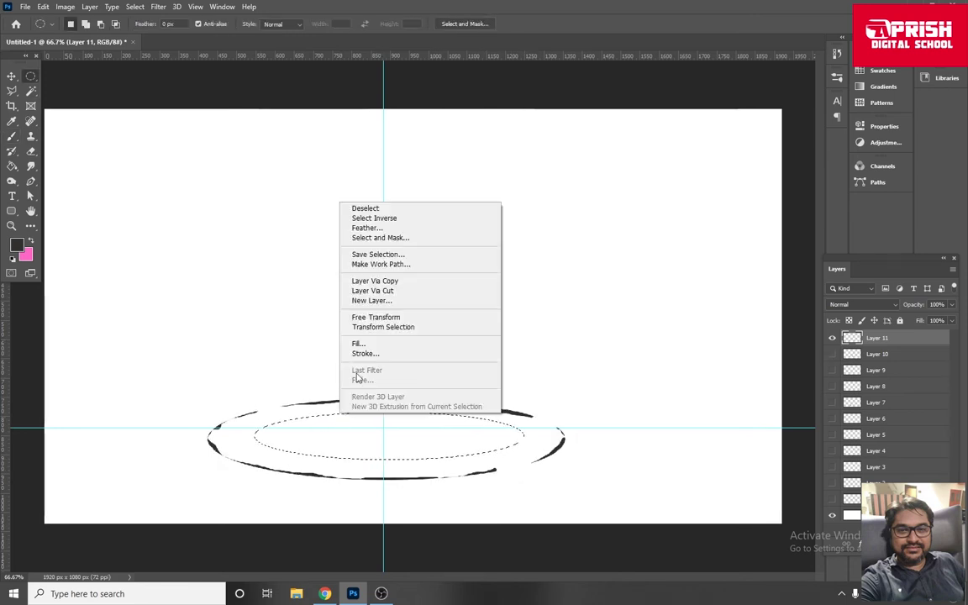
{"action": "left_click", "coordinate": [647, 286]}
{"action": "left_click", "coordinate": [832, 354]}
{"action": "left_click", "coordinate": [832, 354]}
{"action": "key", "text": "b"}
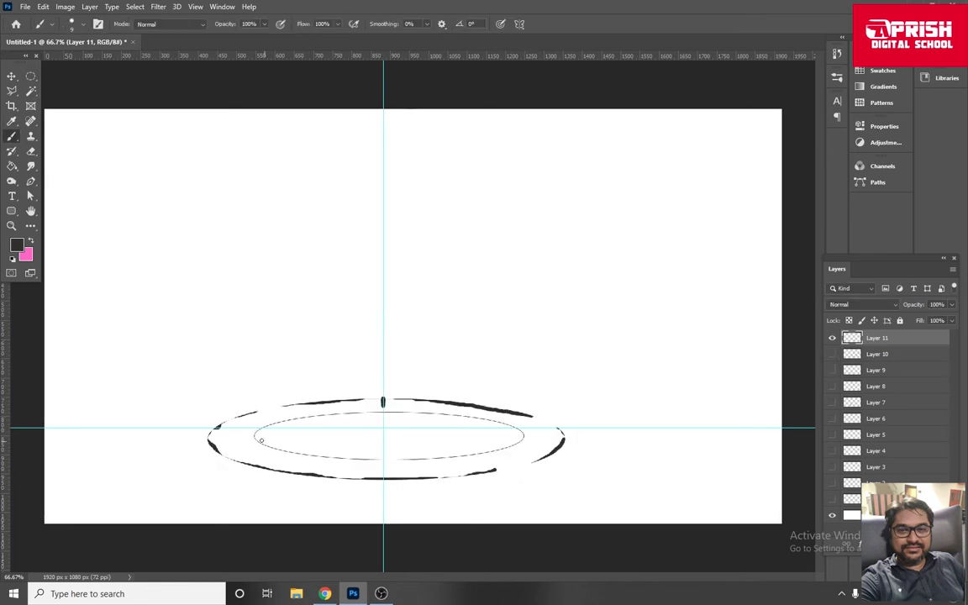
{"action": "key", "text": "ctrl+shift+alt+n"}
{"action": "left_click", "coordinate": [30, 77]}
Outline a large outer ellipse with a solid black stroke.
{"action": "left_click_drag", "start_coordinate": [160, 388], "coordinate": [622, 496]}
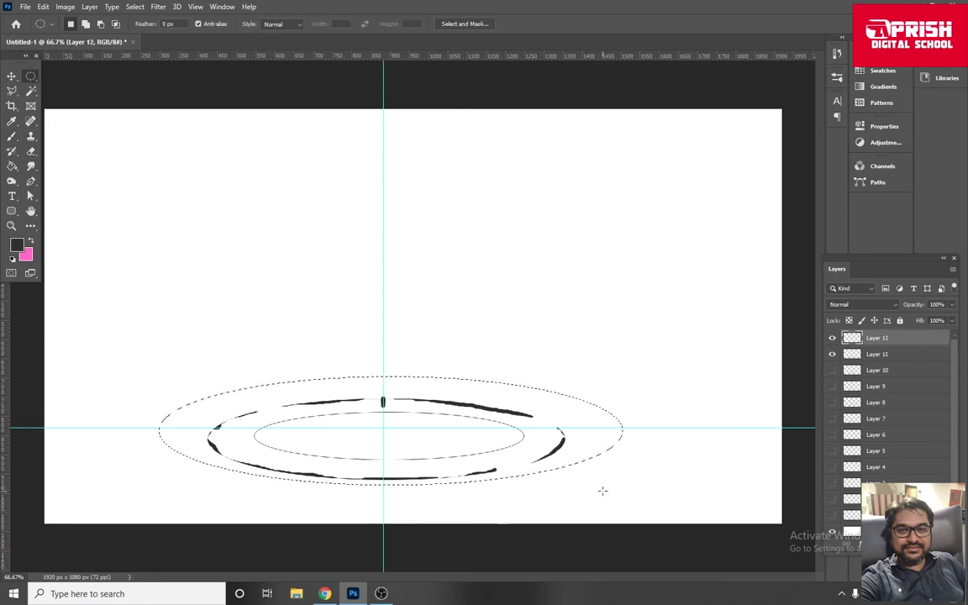
{"action": "right_click", "coordinate": [303, 178]}
{"action": "left_click", "coordinate": [327, 329]}
{"action": "key", "text": "Return"}
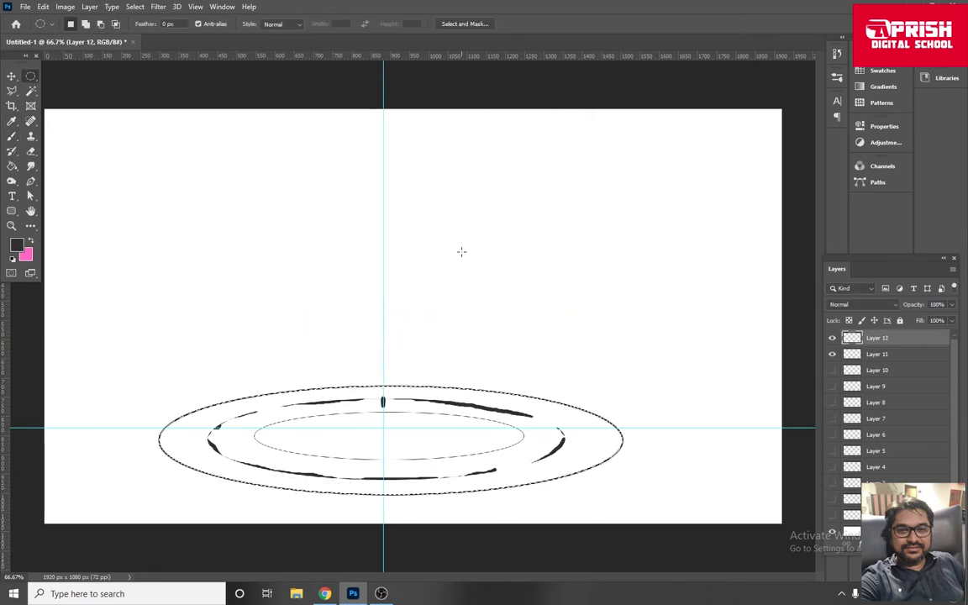
{"action": "key", "text": "e"}
Stroke an inner ellipse for the next ring and clear the selection.
{"action": "left_click_drag", "start_coordinate": [201, 406], "coordinate": [586, 471]}
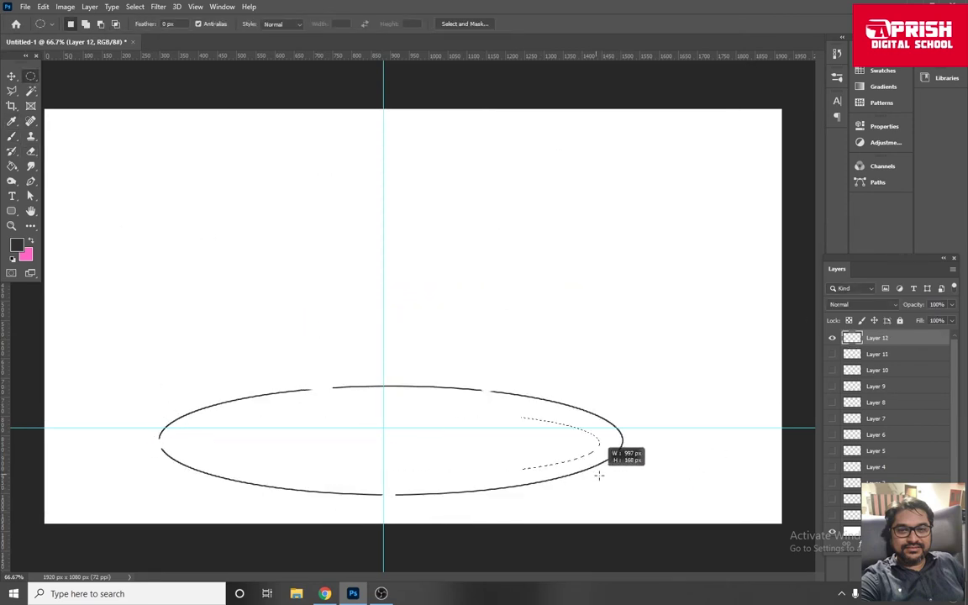
{"action": "right_click", "coordinate": [583, 458]}
{"action": "left_click", "coordinate": [467, 221]}
{"action": "key", "text": "Return"}
{"action": "key", "text": "ctrl+d"}
{"action": "key", "text": "e"}
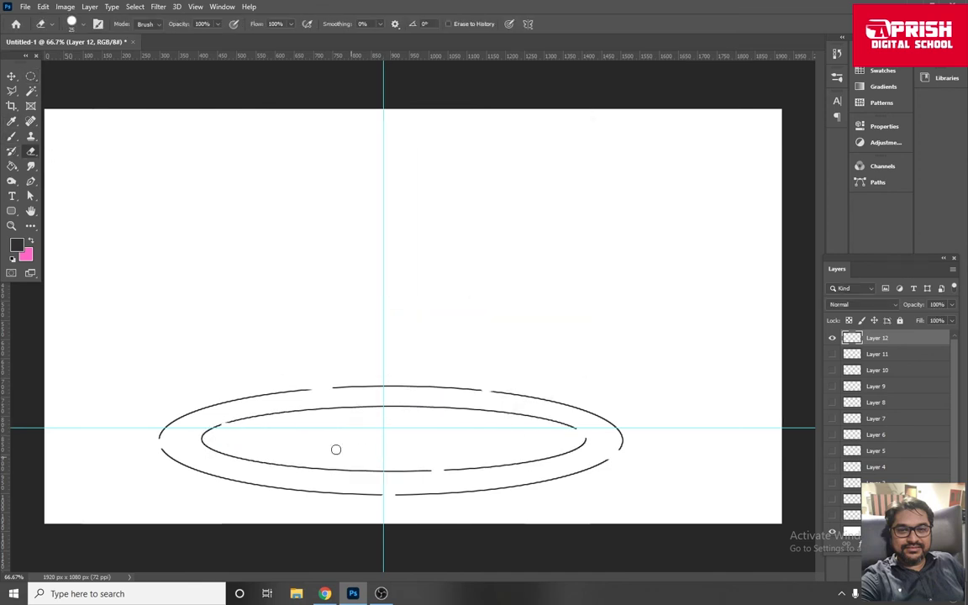
Brush a broken outer ring along a larger ellipse enclosing both rings.
{"action": "key", "text": "m"}
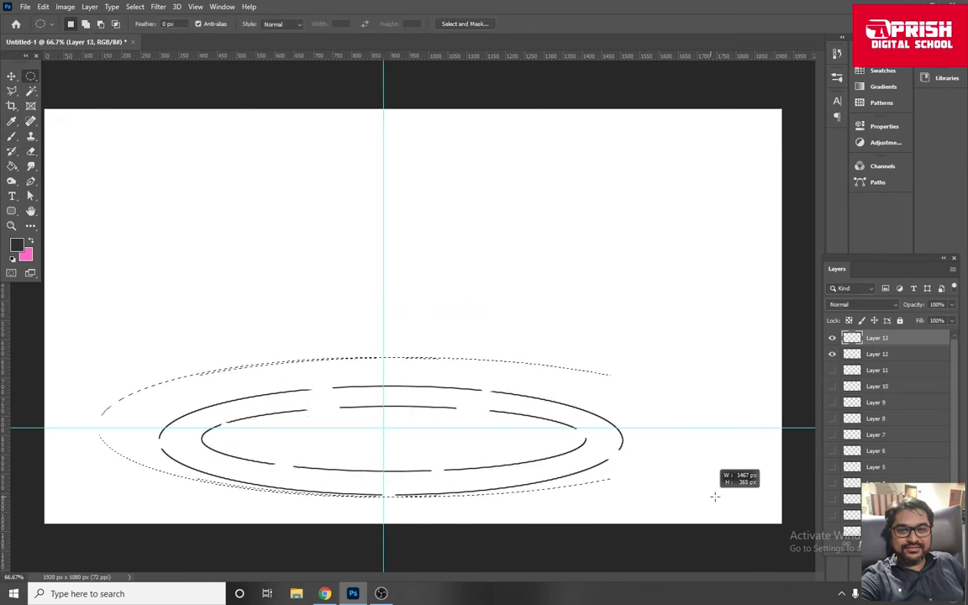
{"action": "left_click_drag", "start_coordinate": [84, 370], "coordinate": [709, 511]}
{"action": "key", "text": "b"}
{"action": "left_click_drag", "start_coordinate": [118, 407], "coordinate": [210, 385]}
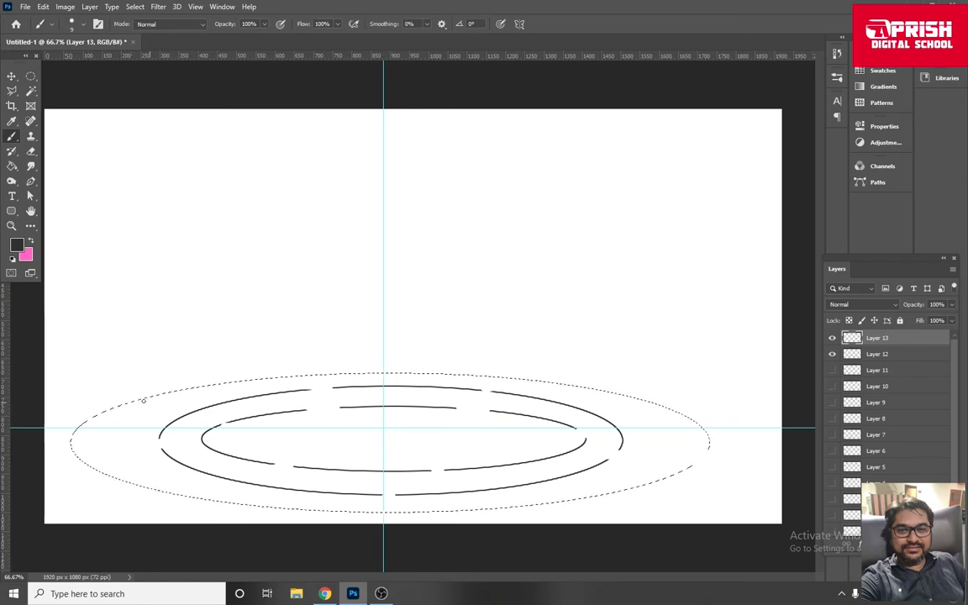
{"action": "mouse_move", "coordinate": [74, 442]}
{"action": "left_mouse_down"}
{"action": "mouse_move", "coordinate": [173, 493]}
{"action": "mouse_move", "coordinate": [497, 511]}
{"action": "mouse_move", "coordinate": [565, 501]}
{"action": "mouse_move", "coordinate": [709, 444]}
{"action": "left_mouse_up"}
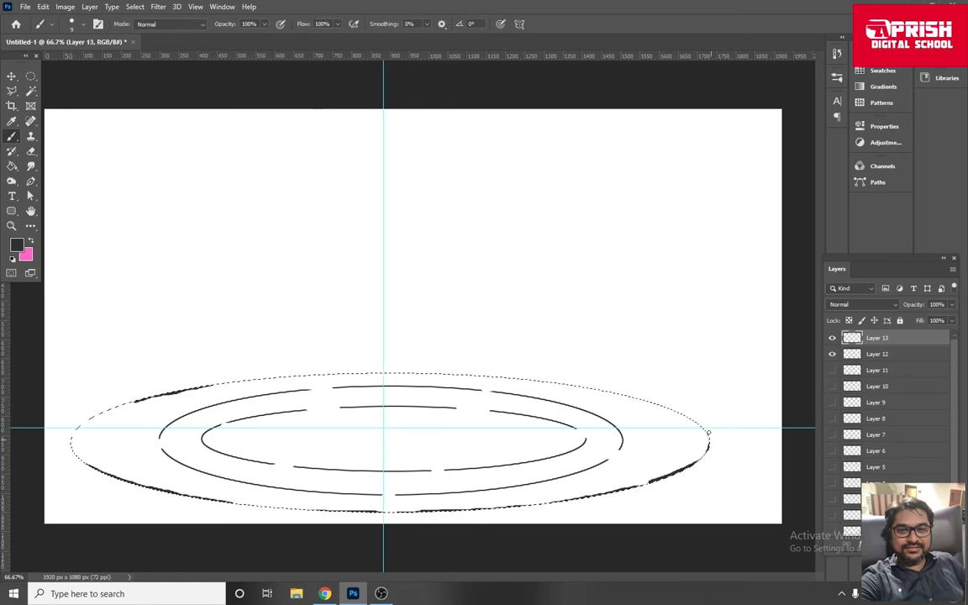
{"action": "left_click_drag", "start_coordinate": [415, 374], "coordinate": [465, 374]}
{"action": "left_click_drag", "start_coordinate": [638, 388], "coordinate": [697, 424]}
Hide Layer 12 and paint a broken ring along an inner ellipse inside the big ring.
{"action": "left_click", "coordinate": [832, 354]}
{"action": "key", "text": "ctrl+d"}
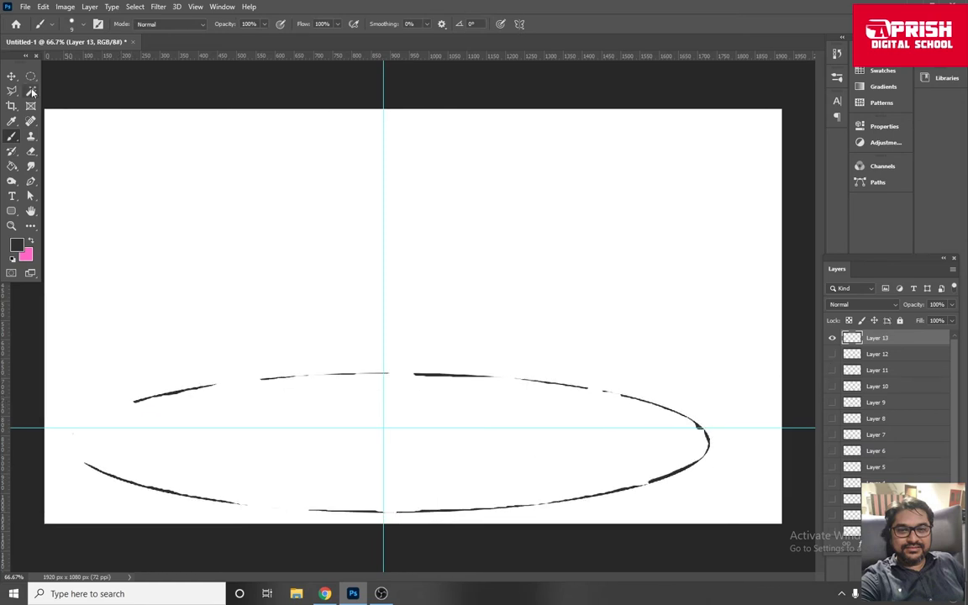
{"action": "key", "text": "m"}
{"action": "left_click_drag", "start_coordinate": [145, 402], "coordinate": [670, 471]}
{"action": "key", "text": "b"}
{"action": "left_click_drag", "start_coordinate": [166, 423], "coordinate": [399, 401]}
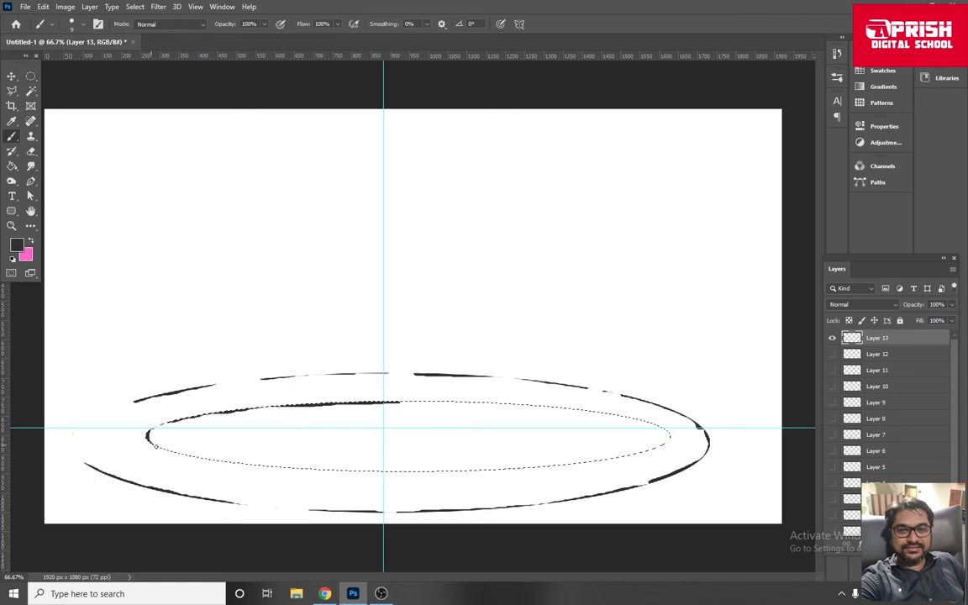
{"action": "mouse_move", "coordinate": [156, 446]}
{"action": "left_mouse_down"}
{"action": "mouse_move", "coordinate": [404, 469]}
{"action": "mouse_move", "coordinate": [647, 452]}
{"action": "left_mouse_up"}
{"action": "left_click_drag", "start_coordinate": [401, 403], "coordinate": [660, 427]}
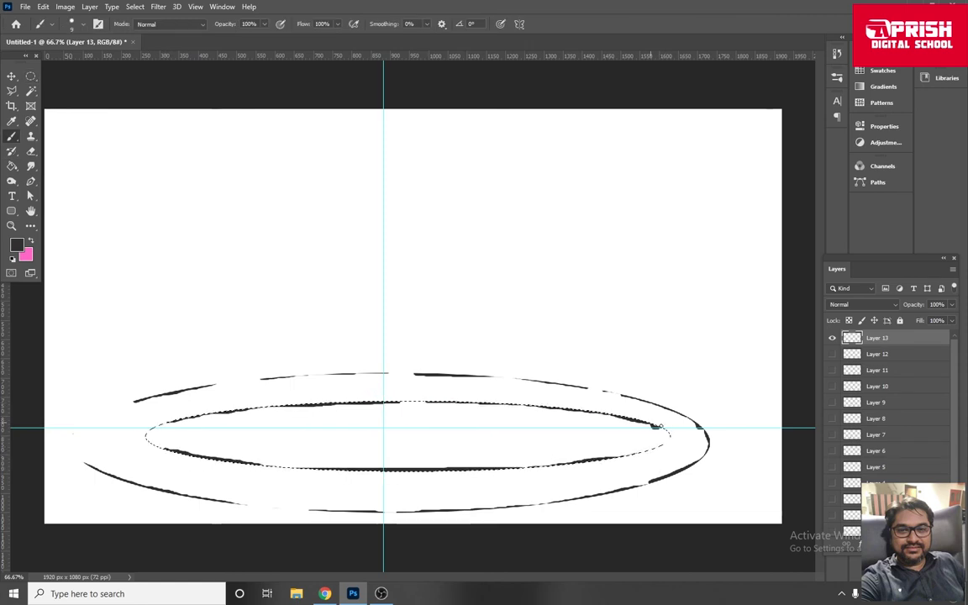
Mark a smaller innermost ellipse, then add empty Layer 14 and zoom out.
{"action": "key", "text": "m"}
{"action": "left_click_drag", "start_coordinate": [281, 420], "coordinate": [532, 444]}
{"action": "key", "text": "b"}
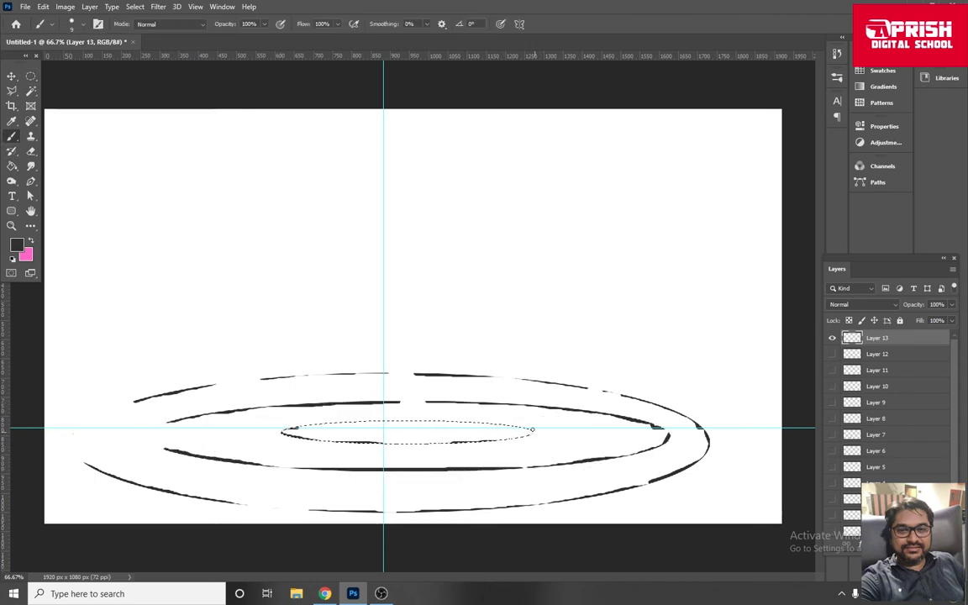
{"action": "key", "text": "ctrl+shift+alt+n"}
{"action": "key", "text": "ctrl+minus"}
Paint broken strokes along a wide outer ellipse on Layer 14.
{"action": "key", "text": "m"}
{"action": "left_click_drag", "start_coordinate": [84, 351], "coordinate": [743, 489]}
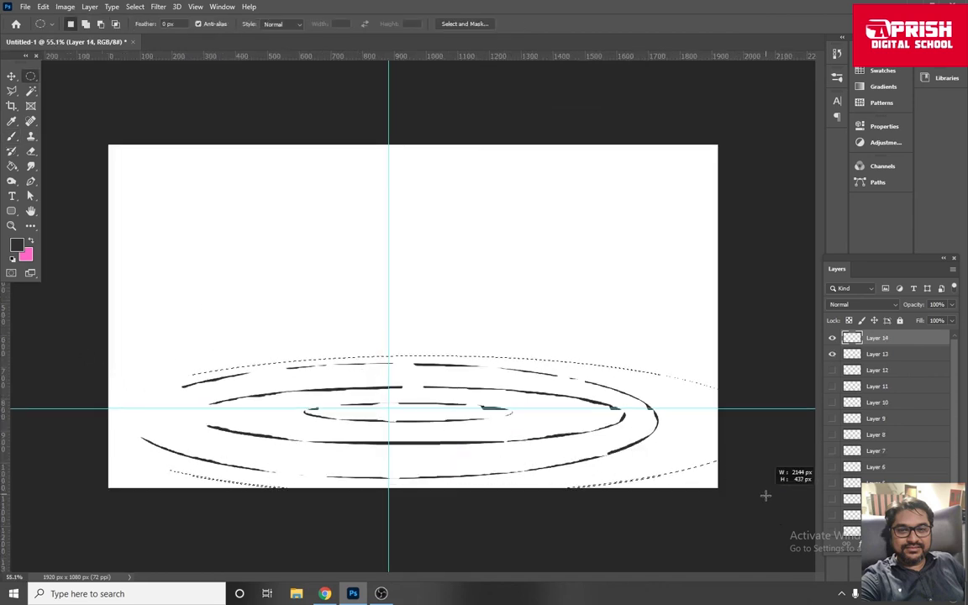
{"action": "key", "text": "b"}
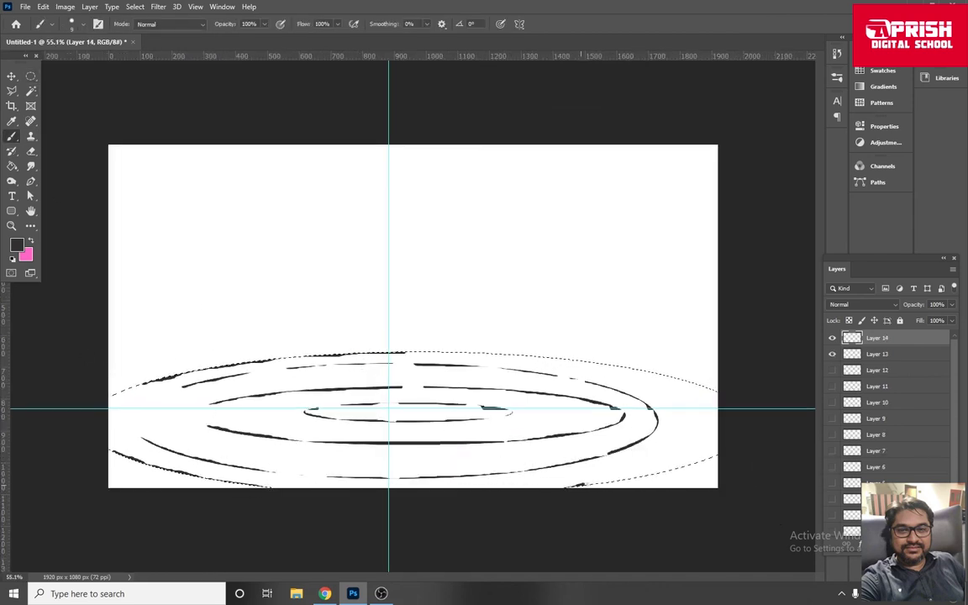
{"action": "left_click_drag", "start_coordinate": [571, 486], "coordinate": [715, 453]}
{"action": "left_click_drag", "start_coordinate": [714, 390], "coordinate": [437, 353]}
Hide Layer 13 and paint a smaller broken ring inside the outer one.
{"action": "left_click", "coordinate": [832, 354]}
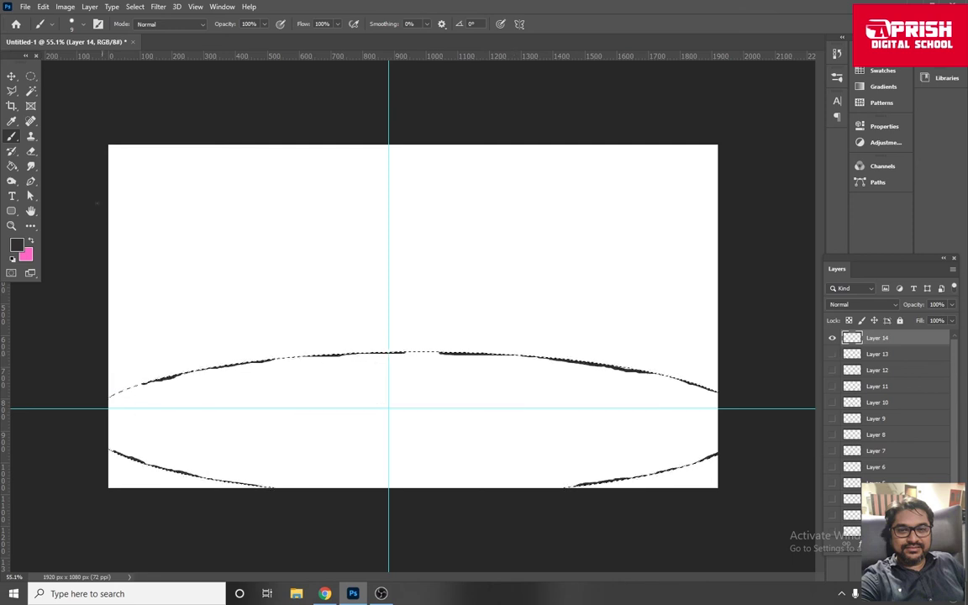
{"action": "key", "text": "m"}
{"action": "left_click_drag", "start_coordinate": [713, 384], "coordinate": [151, 454]}
{"action": "key", "text": "b"}
{"action": "left_click_drag", "start_coordinate": [193, 394], "coordinate": [404, 383]}
{"action": "mouse_move", "coordinate": [151, 412]}
{"action": "left_mouse_down"}
{"action": "mouse_move", "coordinate": [259, 447]}
{"action": "mouse_move", "coordinate": [675, 435]}
{"action": "left_mouse_up"}
Paint the smallest inner ring's top and bottom edges, then add empty Layer 15.
{"action": "key", "text": "m"}
{"action": "left_click_drag", "start_coordinate": [246, 395], "coordinate": [598, 427]}
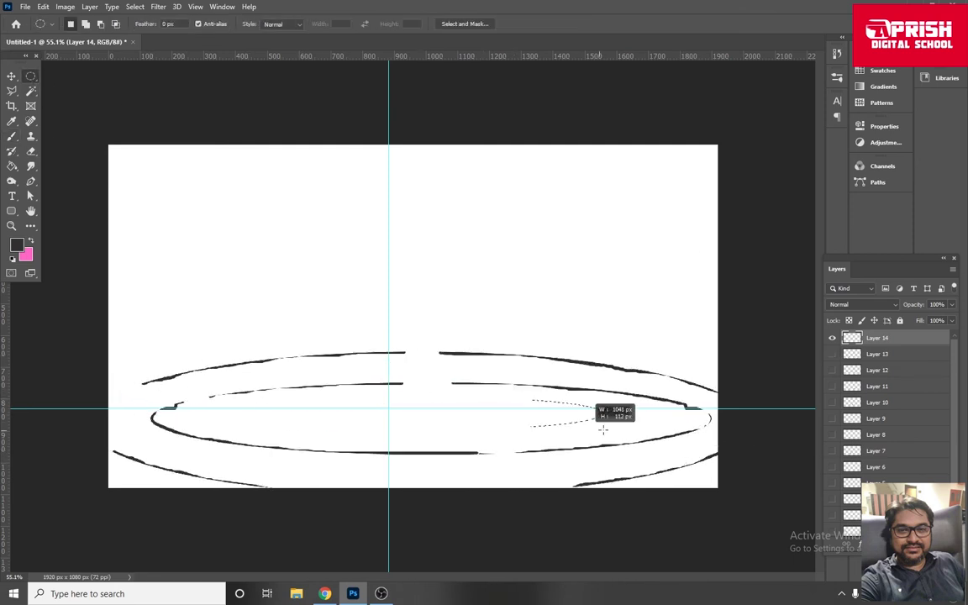
{"action": "key", "text": "b"}
{"action": "left_click_drag", "start_coordinate": [366, 425], "coordinate": [475, 424]}
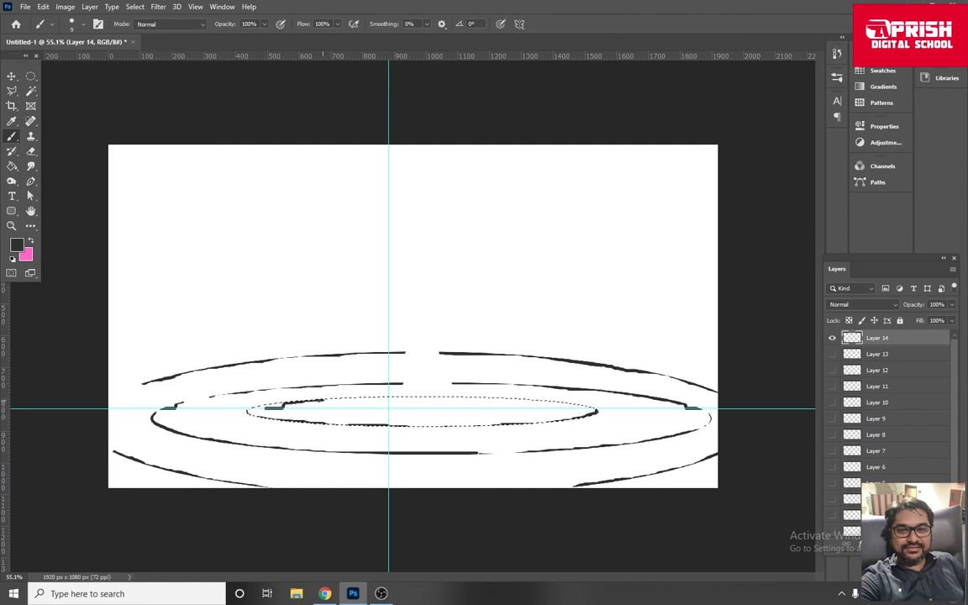
{"action": "left_click_drag", "start_coordinate": [324, 401], "coordinate": [595, 413]}
{"action": "key", "text": "ctrl+shift+alt+n"}
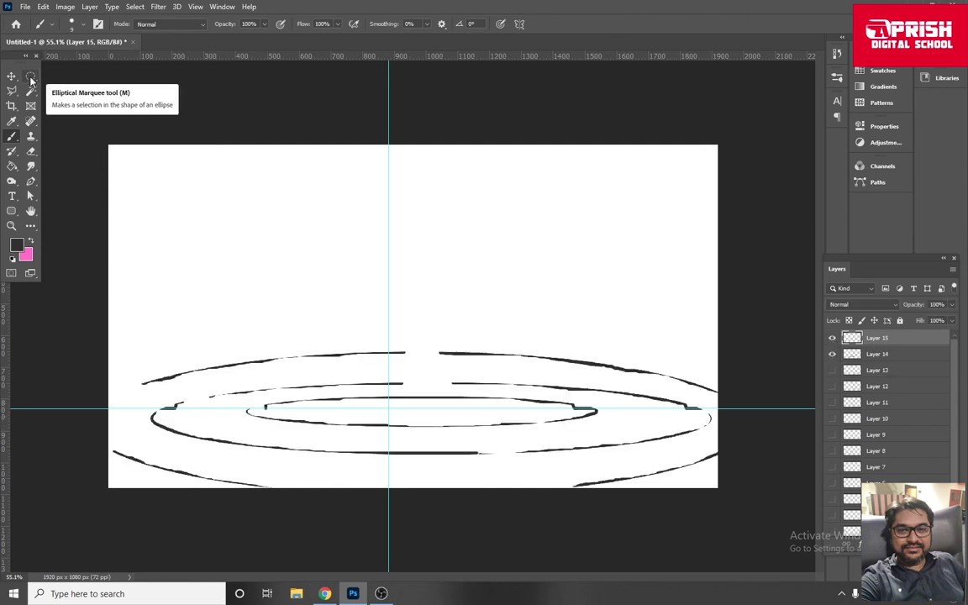
Delete the unneeded Layer 15.
{"action": "key", "text": "e"}
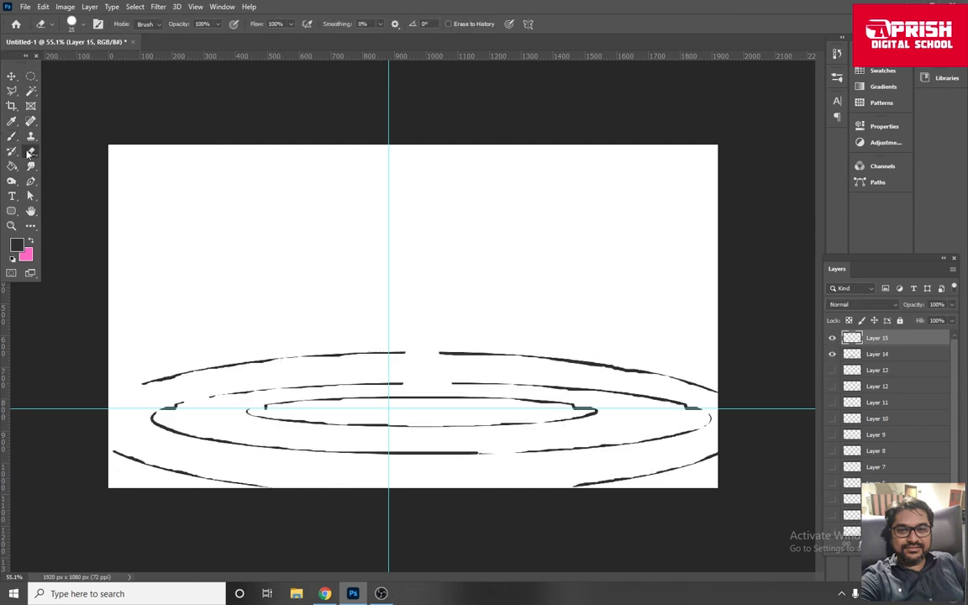
{"action": "key", "text": "Delete"}
{"action": "key", "text": "Return"}
Duplicate Layer 14 twice, hiding each previous layer after copying.
{"action": "key", "text": "ctrl+j"}
{"action": "double_click", "coordinate": [885, 337]}
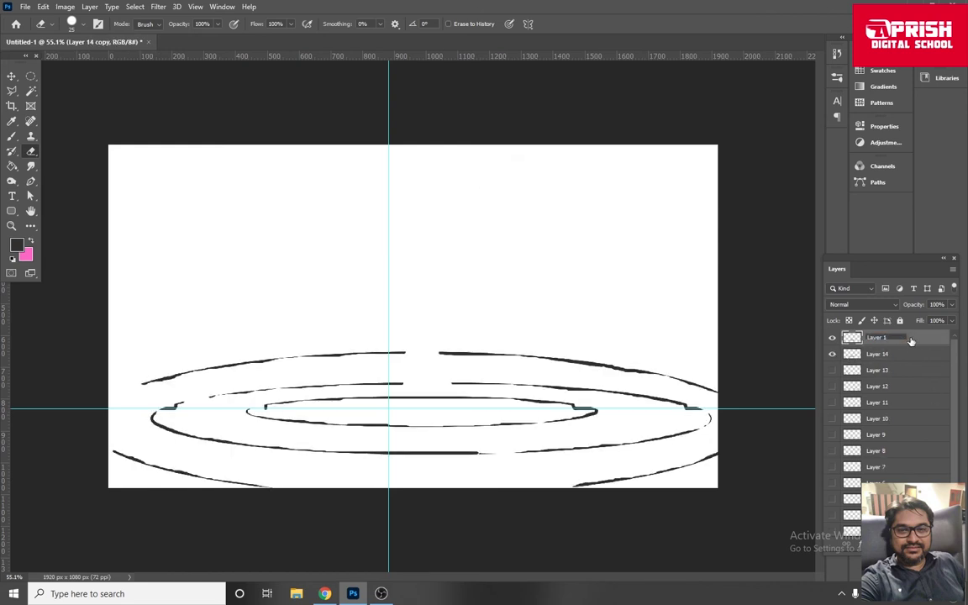
{"action": "left_click", "coordinate": [832, 354]}
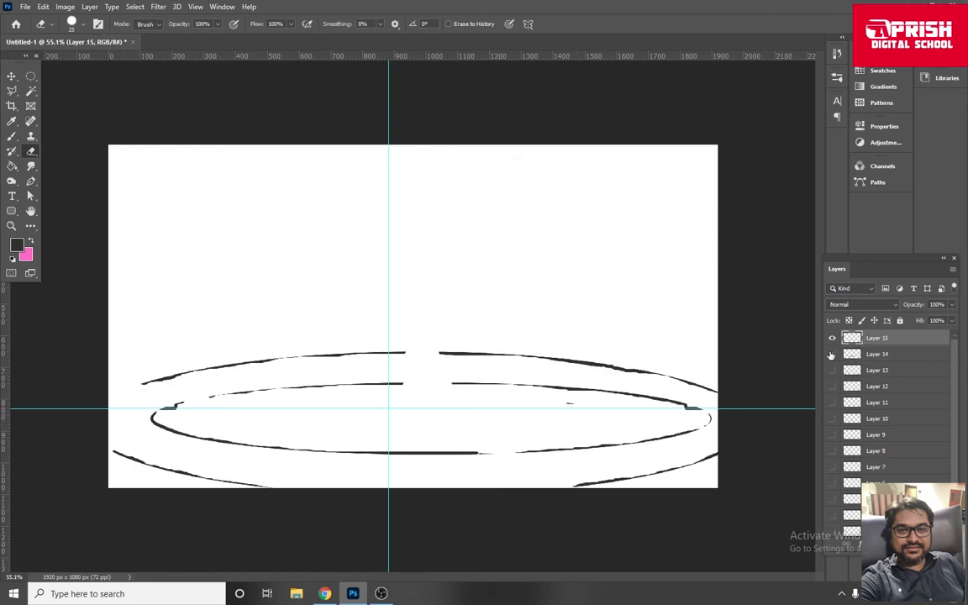
{"action": "key", "text": "ctrl+j"}
{"action": "double_click", "coordinate": [906, 338]}
{"action": "left_click", "coordinate": [832, 354]}
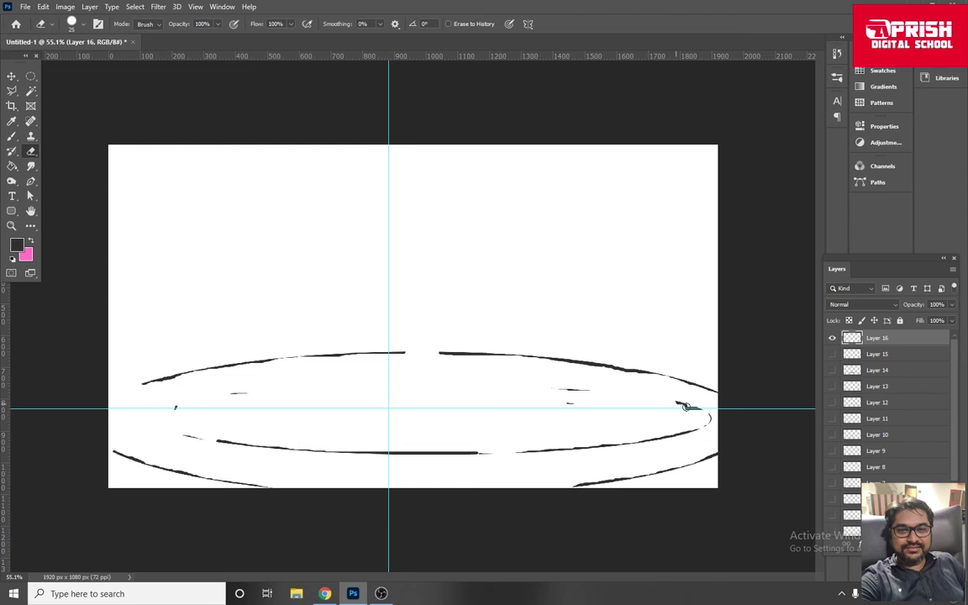
Step backward twice and forward twice through History to restore Layer 14 on top.
{"action": "key", "text": "ctrl+alt+z"}
{"action": "key", "text": "ctrl+alt+z"}
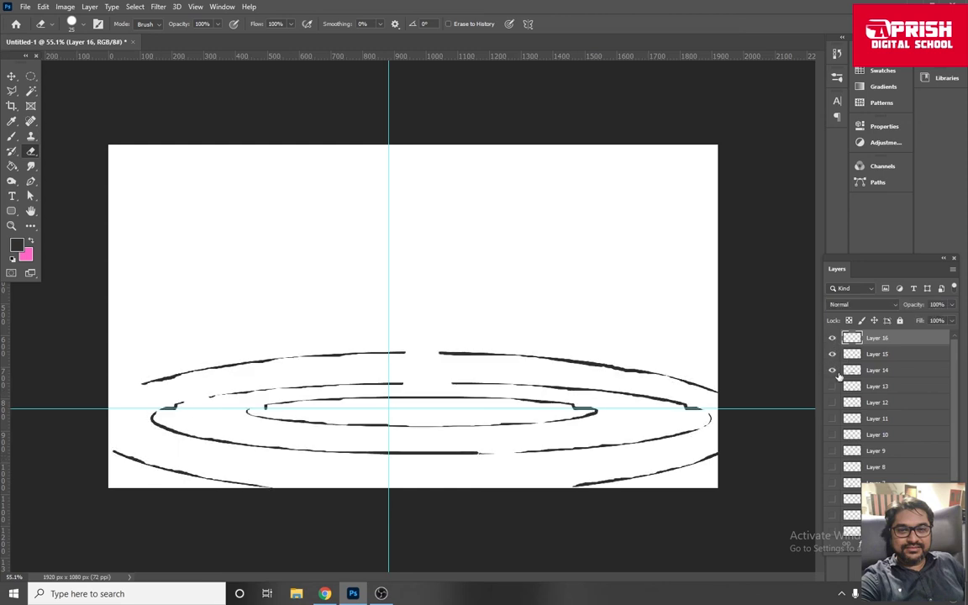
{"action": "key", "text": "ctrl+alt+z"}
{"action": "key", "text": "ctrl+alt+z"}
{"action": "key", "text": "ctrl+alt+z"}
{"action": "key", "text": "ctrl+alt+z"}
{"action": "key", "text": "ctrl+alt+z"}
{"action": "key", "text": "ctrl+shift+z"}
{"action": "key", "text": "ctrl+shift+z"}
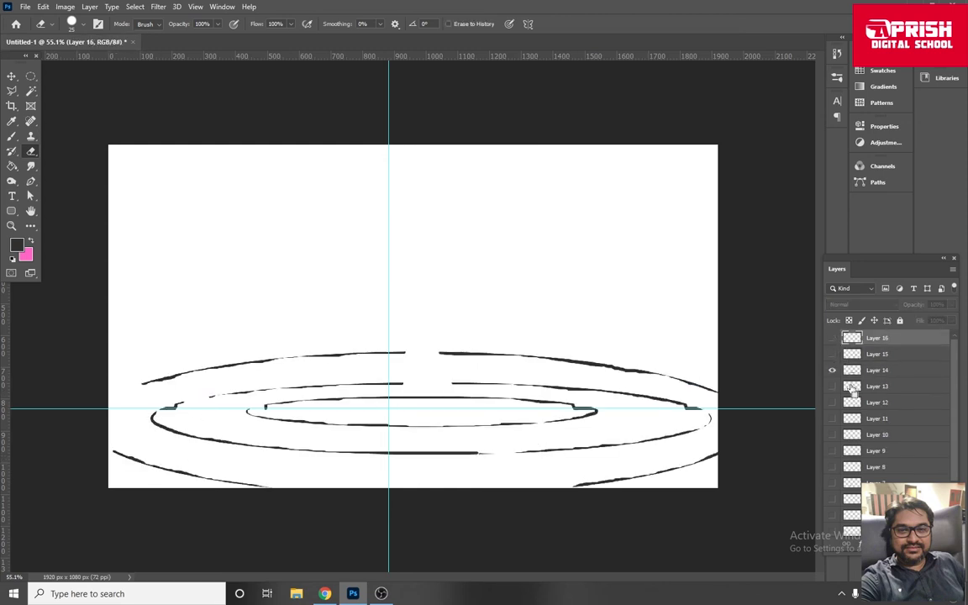
{"action": "key", "text": "ctrl+shift+z"}
{"action": "key", "text": "ctrl+shift+z"}
Make every layer visible and show the Timeline panel.
{"action": "left_click", "coordinate": [222, 7]}
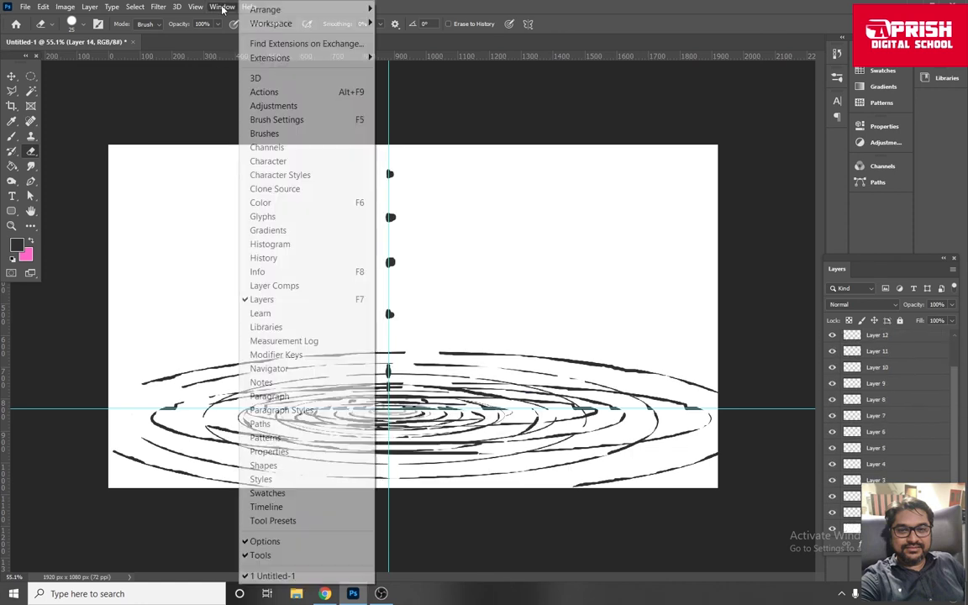
{"action": "left_click", "coordinate": [270, 514]}
{"action": "left_click", "coordinate": [421, 530]}
Create a frame animation, duplicating frames and showing the next layer each, then delete the extra frame.
{"action": "left_click", "coordinate": [259, 484]}
{"action": "left_click", "coordinate": [259, 484]}
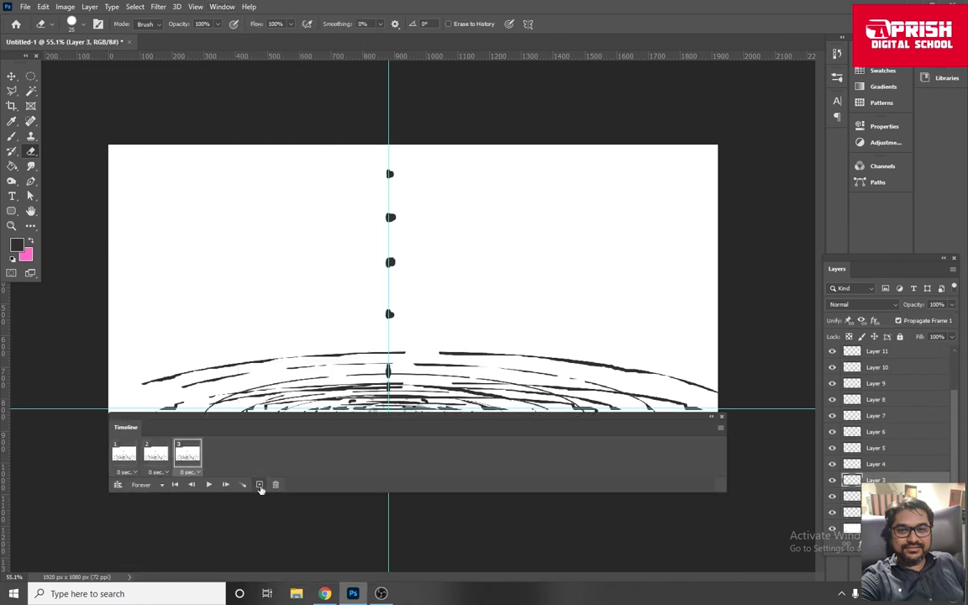
{"action": "left_click", "coordinate": [259, 485]}
{"action": "left_click", "coordinate": [259, 484]}
{"action": "left_click", "coordinate": [259, 484]}
{"action": "left_click", "coordinate": [259, 484]}
{"action": "left_click", "coordinate": [258, 484]}
{"action": "left_click", "coordinate": [259, 485]}
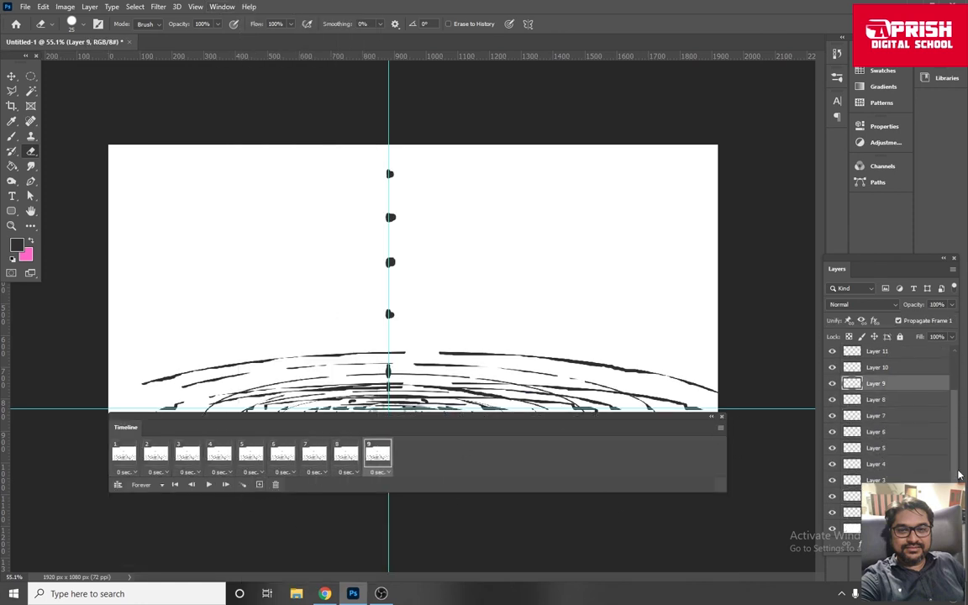
{"action": "left_click", "coordinate": [260, 485]}
{"action": "left_click", "coordinate": [259, 485]}
{"action": "left_click", "coordinate": [259, 485]}
{"action": "left_click", "coordinate": [259, 485]}
{"action": "left_click", "coordinate": [259, 485]}
{"action": "left_click", "coordinate": [260, 485]}
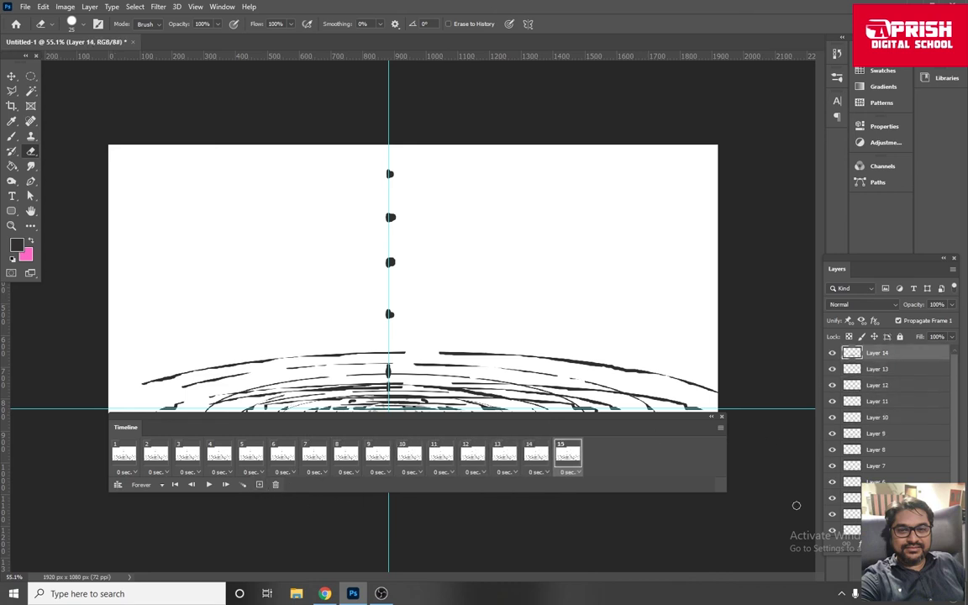
{"action": "left_click", "coordinate": [275, 485]}
{"action": "left_click", "coordinate": [433, 221]}
{"action": "left_click", "coordinate": [123, 454]}
Move the Timeline below the canvas and preview frames from the drop through the widest ripples.
{"action": "left_click_drag", "start_coordinate": [303, 414], "coordinate": [303, 510]}
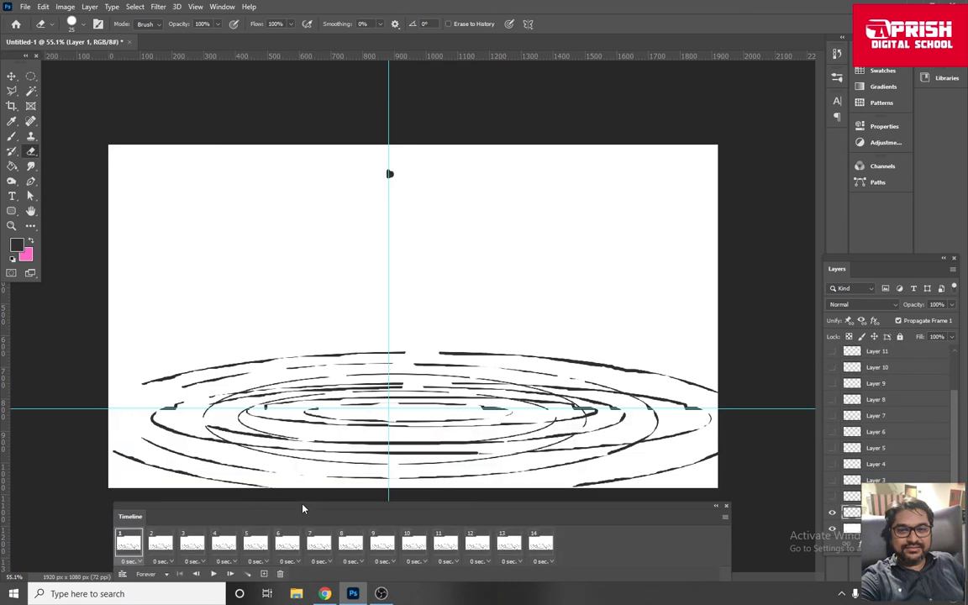
{"action": "left_click_drag", "start_coordinate": [831, 353], "coordinate": [832, 530]}
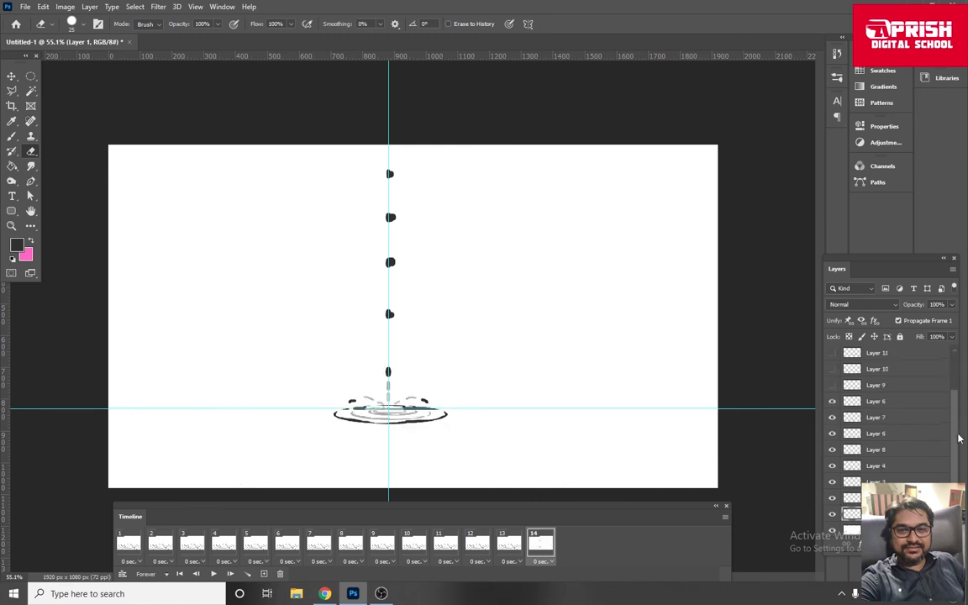
{"action": "left_click", "coordinate": [160, 544]}
{"action": "left_click", "coordinate": [189, 544]}
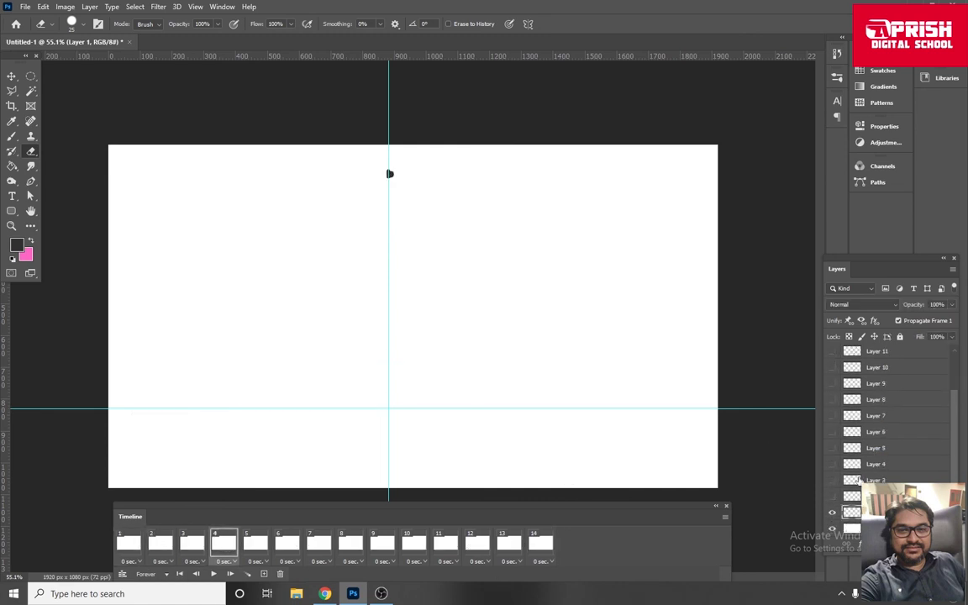
{"action": "left_click", "coordinate": [255, 544]}
{"action": "left_click", "coordinate": [875, 432]}
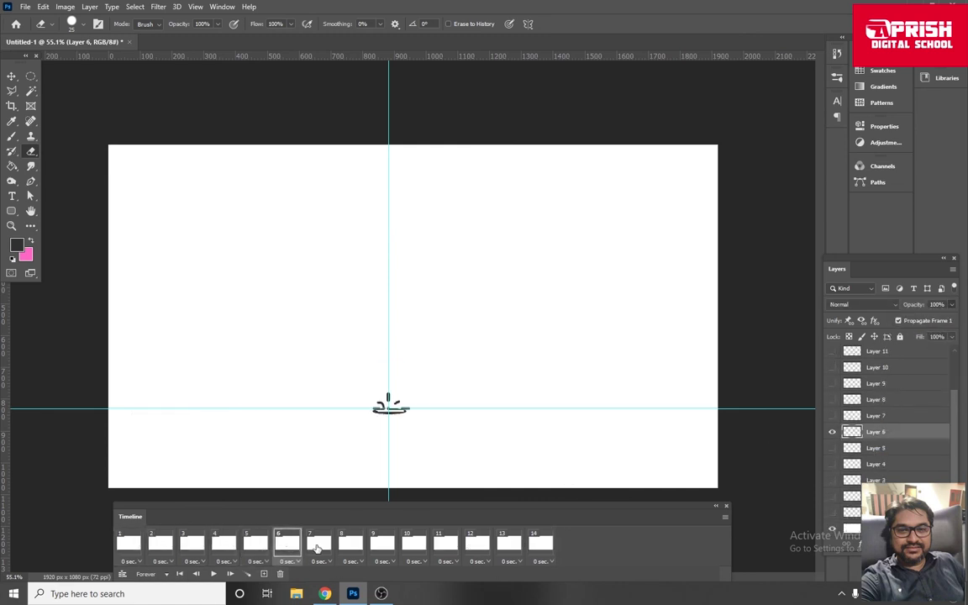
{"action": "left_click", "coordinate": [351, 545]}
{"action": "left_click", "coordinate": [383, 544]}
{"action": "left_click", "coordinate": [413, 544]}
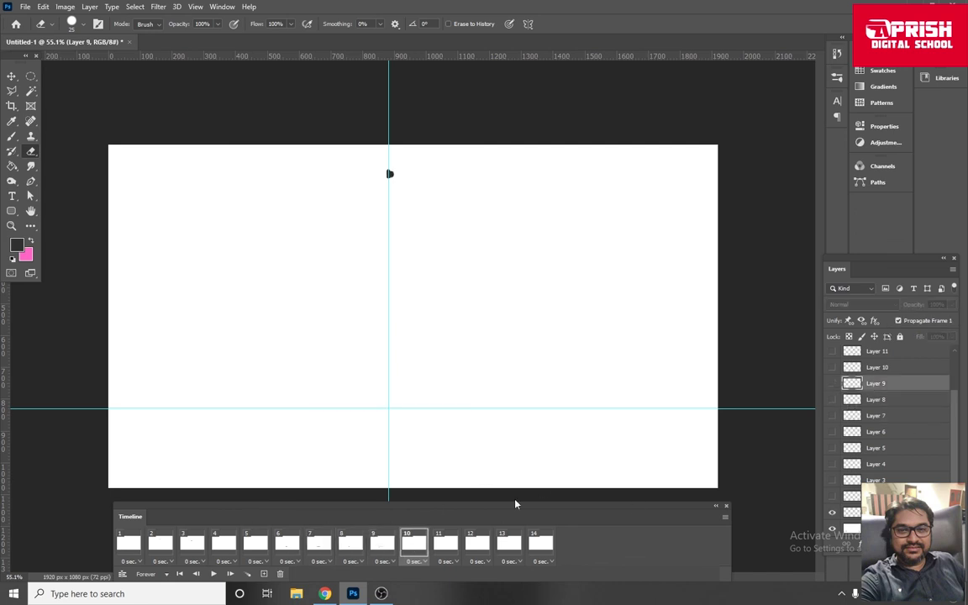
{"action": "left_click", "coordinate": [446, 544]}
{"action": "left_click", "coordinate": [477, 545]}
{"action": "left_click", "coordinate": [509, 544]}
{"action": "left_click", "coordinate": [541, 544]}
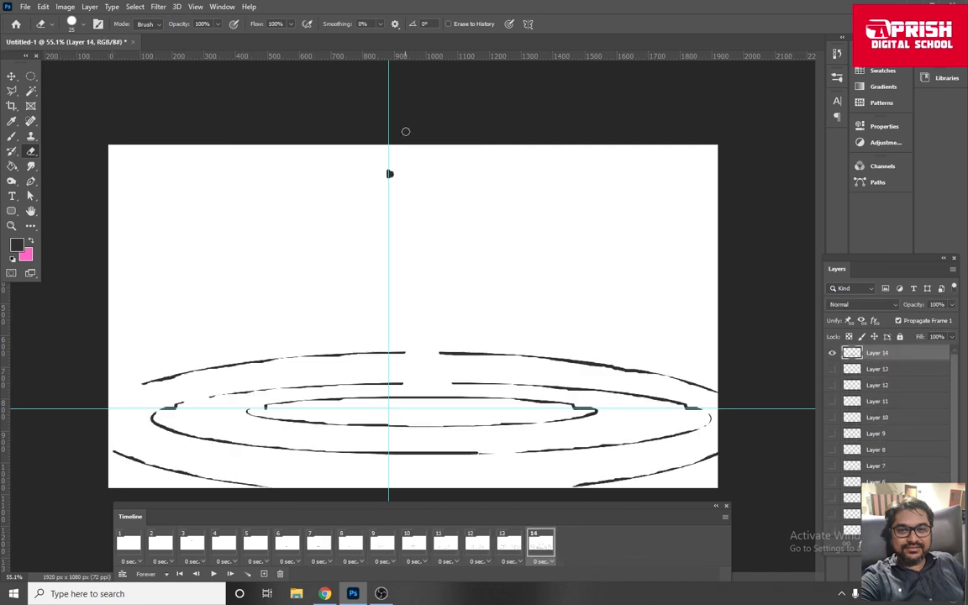
Step back to frame 7's splash, play the animation and view it full screen.
{"action": "key", "text": "v"}
{"action": "left_click", "coordinate": [477, 544]}
{"action": "left_click", "coordinate": [445, 545]}
{"action": "left_click", "coordinate": [413, 544]}
{"action": "left_click", "coordinate": [383, 545]}
{"action": "left_click", "coordinate": [350, 545]}
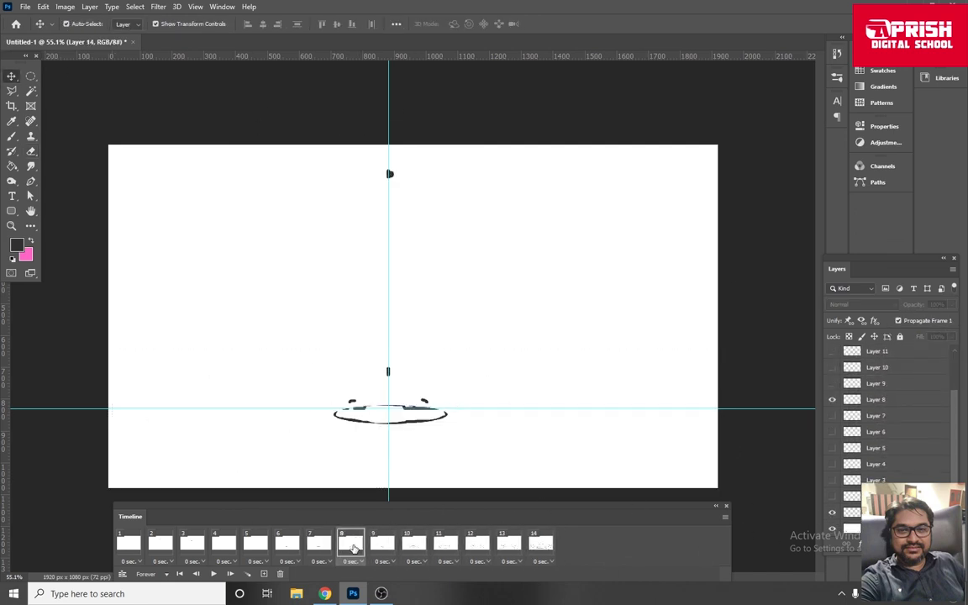
{"action": "left_click", "coordinate": [320, 545]}
{"action": "key", "text": "space"}
{"action": "key", "text": "f"}
{"action": "key", "text": "f"}
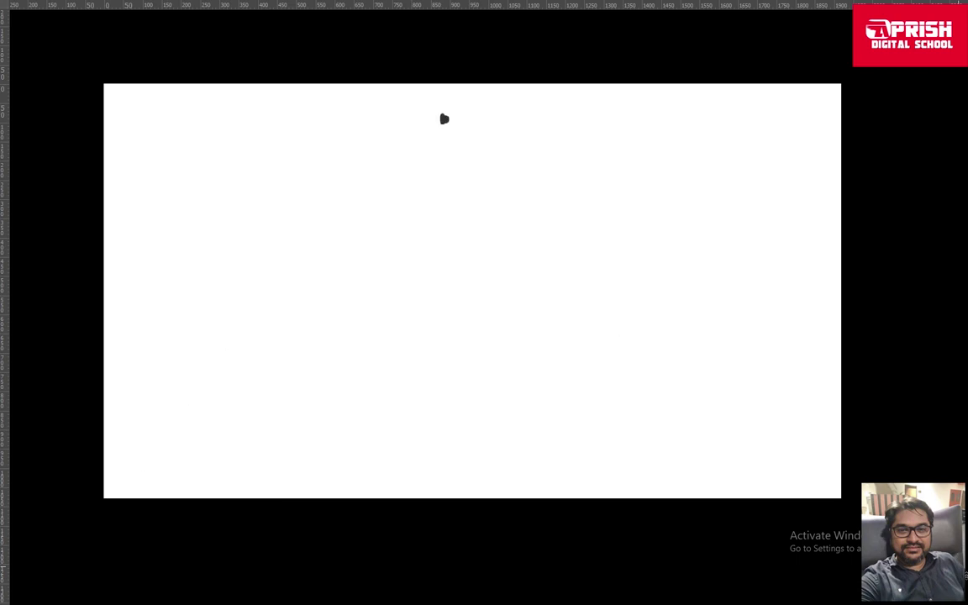
Exit full-screen playback back to the standard Photoshop workspace.
{"action": "key", "text": "Escape"}
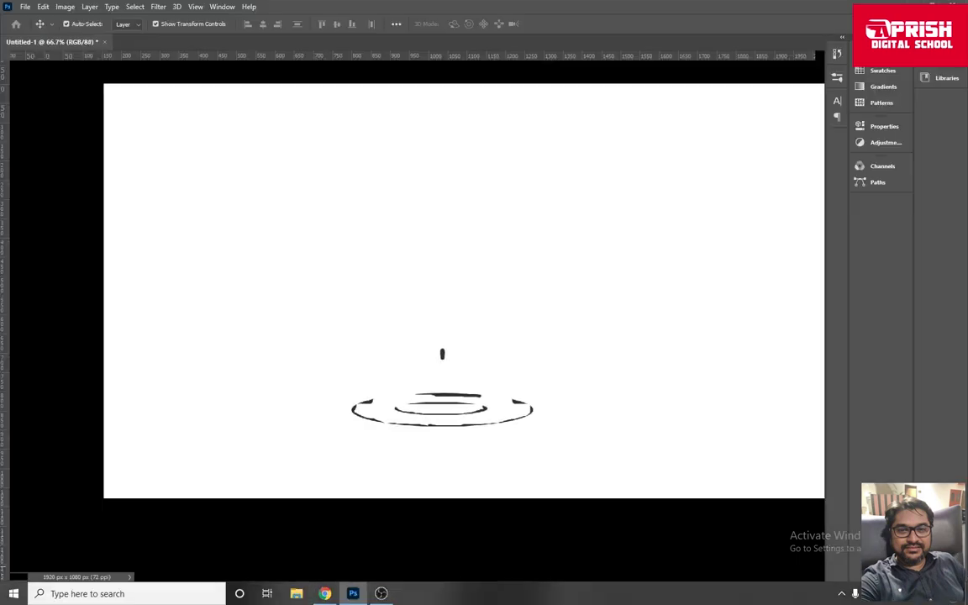